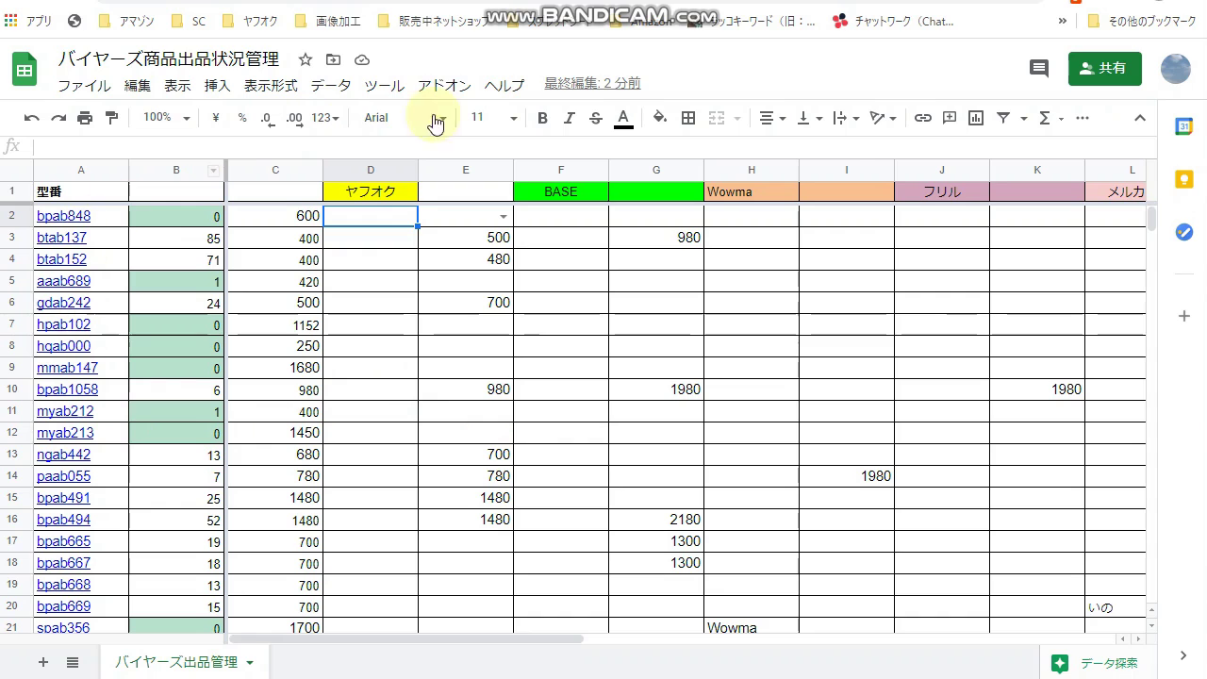
- Add a new sheet to the workbook and rename it リスト
left_click_drag(368, 221, 377, 560)
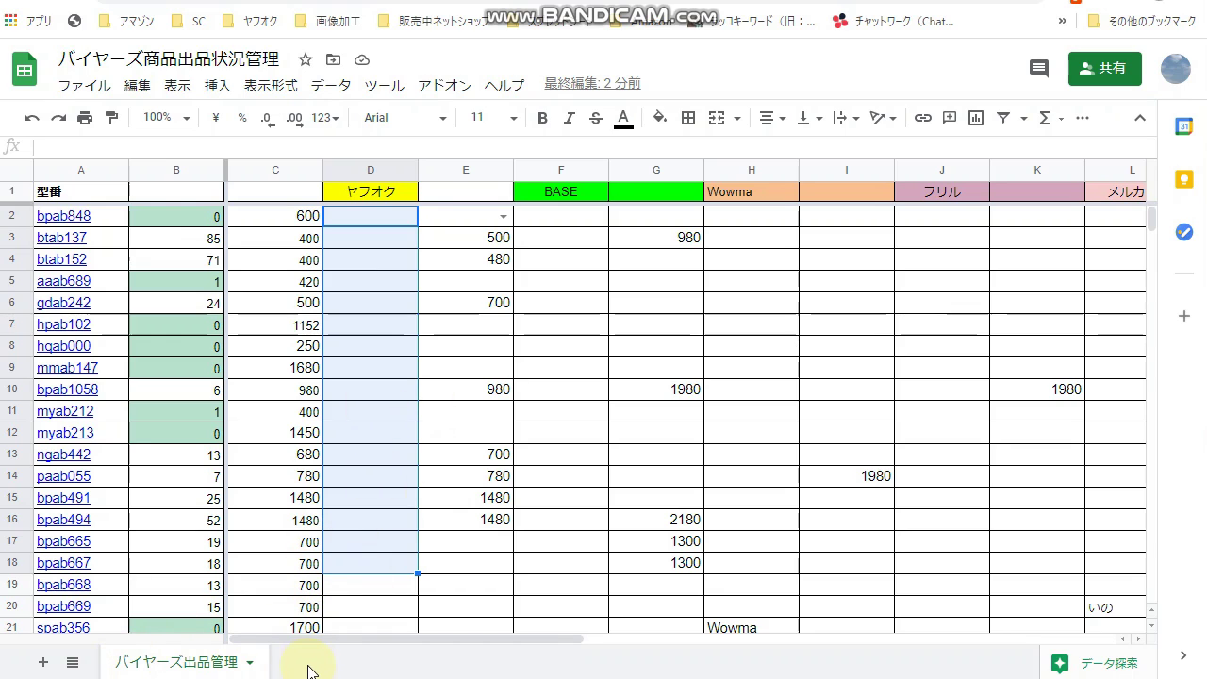
left_click(43, 666)
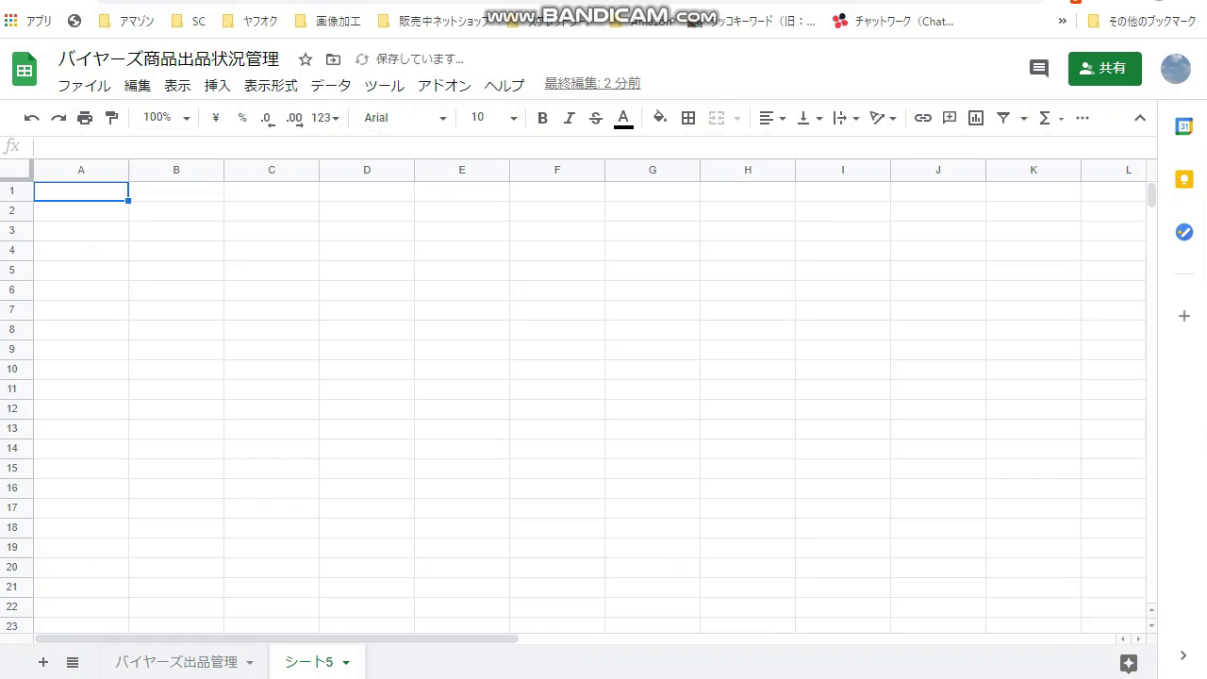
right_click(307, 669)
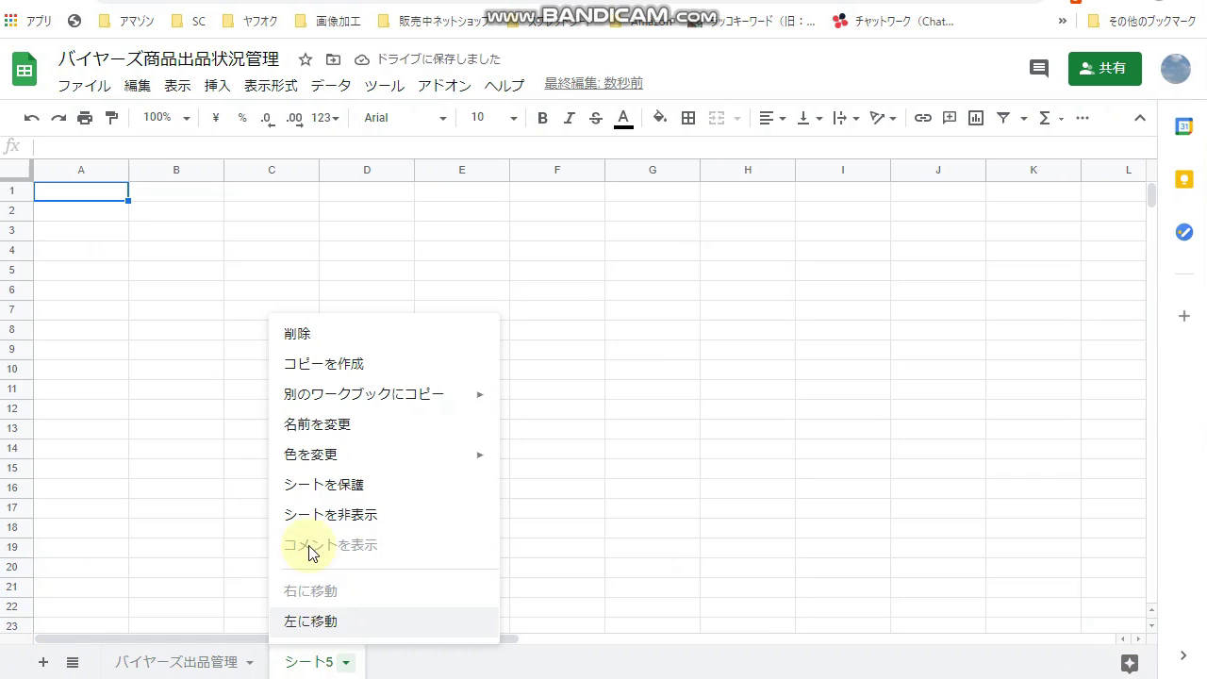
mouse_move(302, 458)
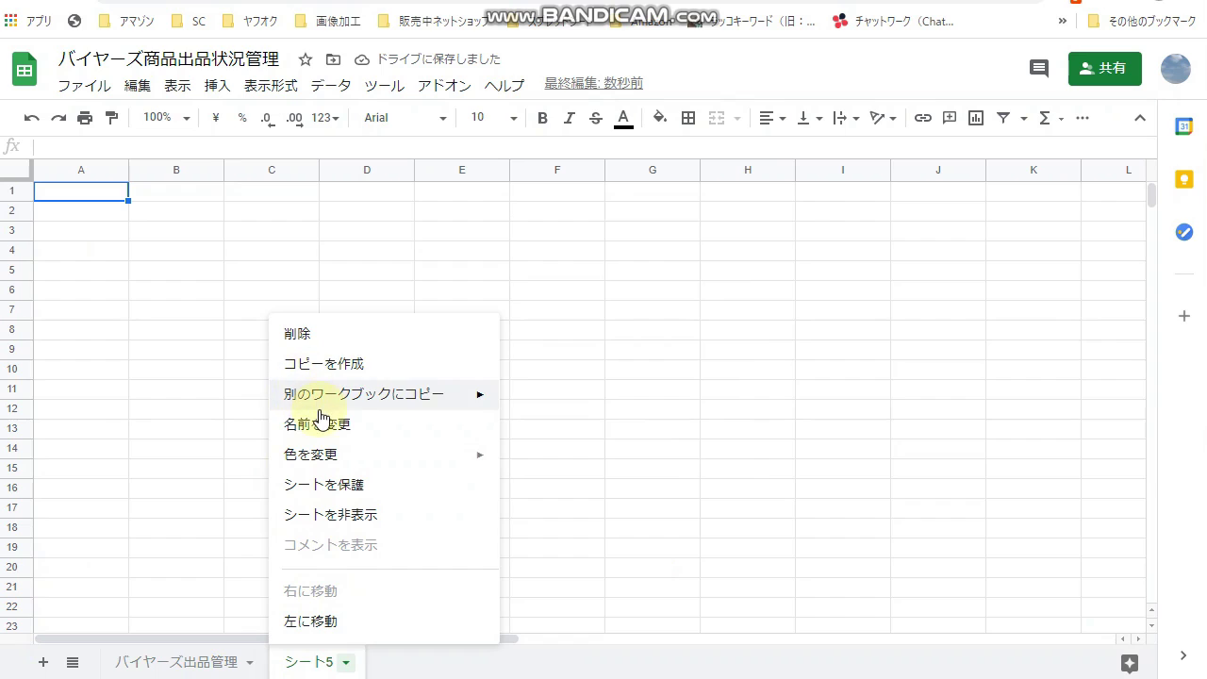
left_click(322, 439)
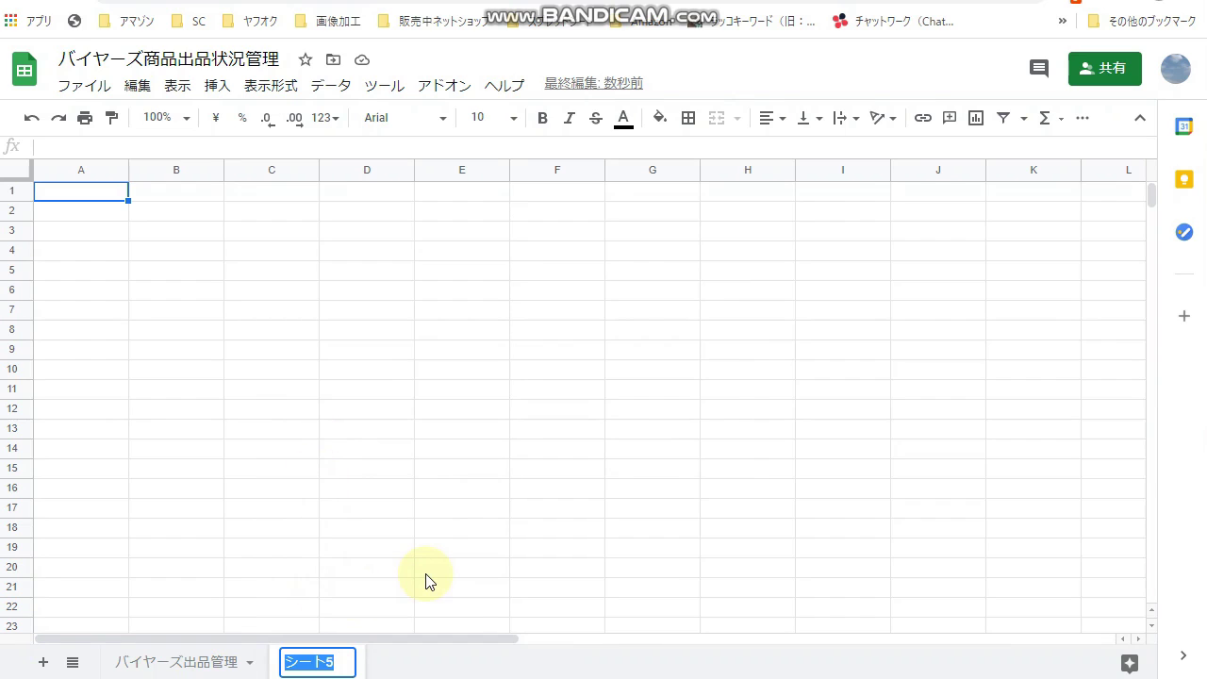
type("risuto")
key("space")
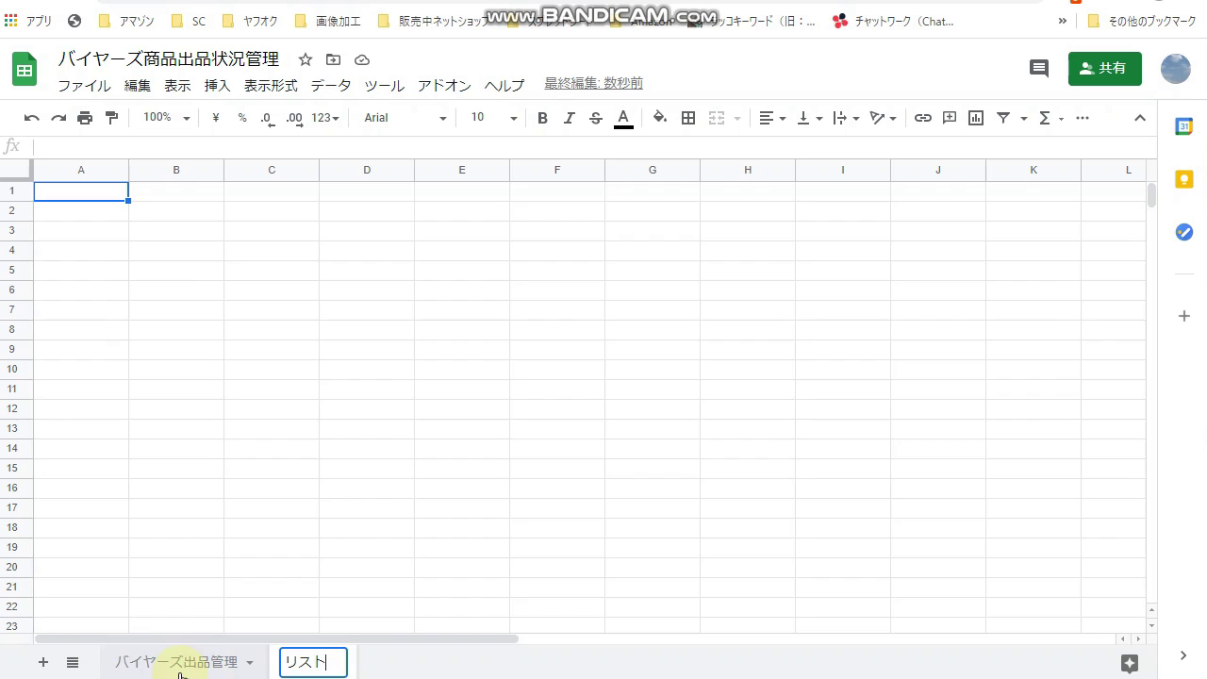
left_click(265, 552)
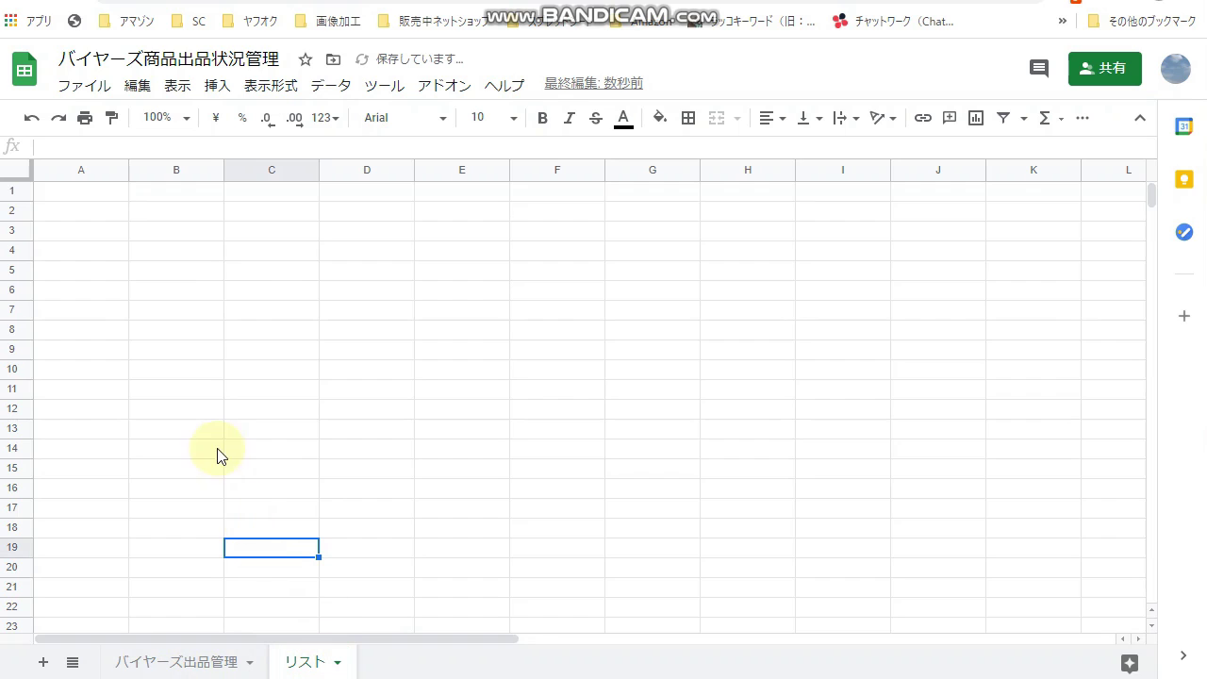
- Enter ヤフオク1 in cell A1 of the リスト sheet
left_click(83, 201)
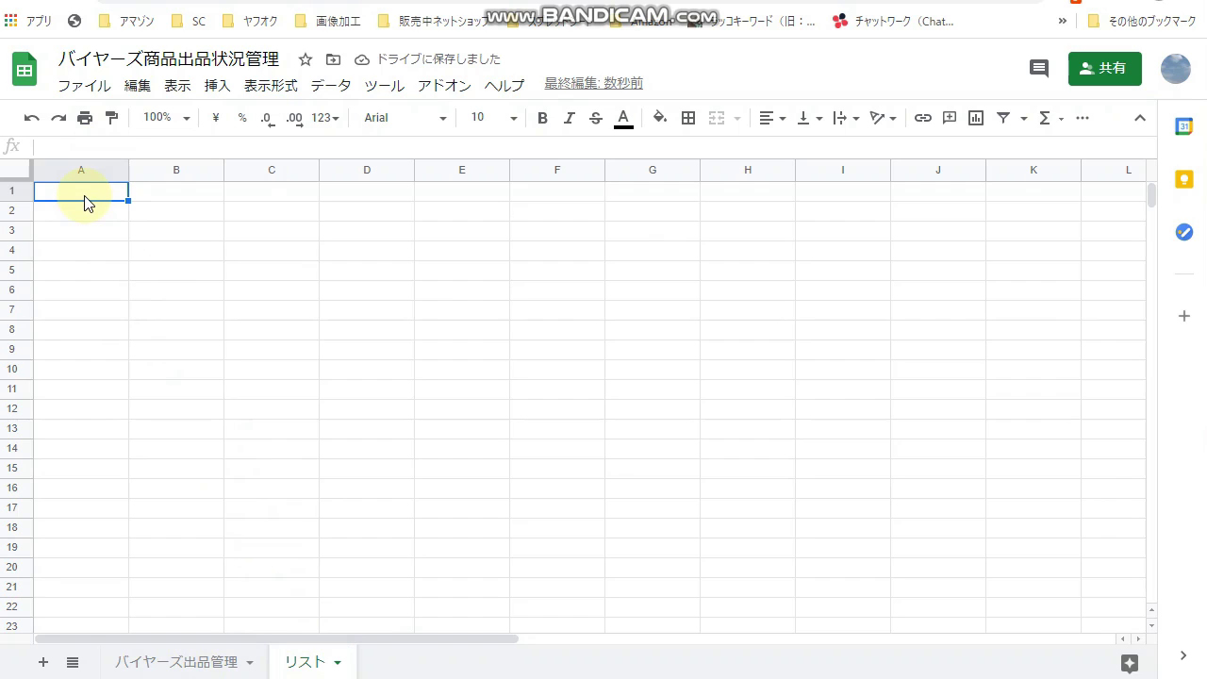
type("あふ")
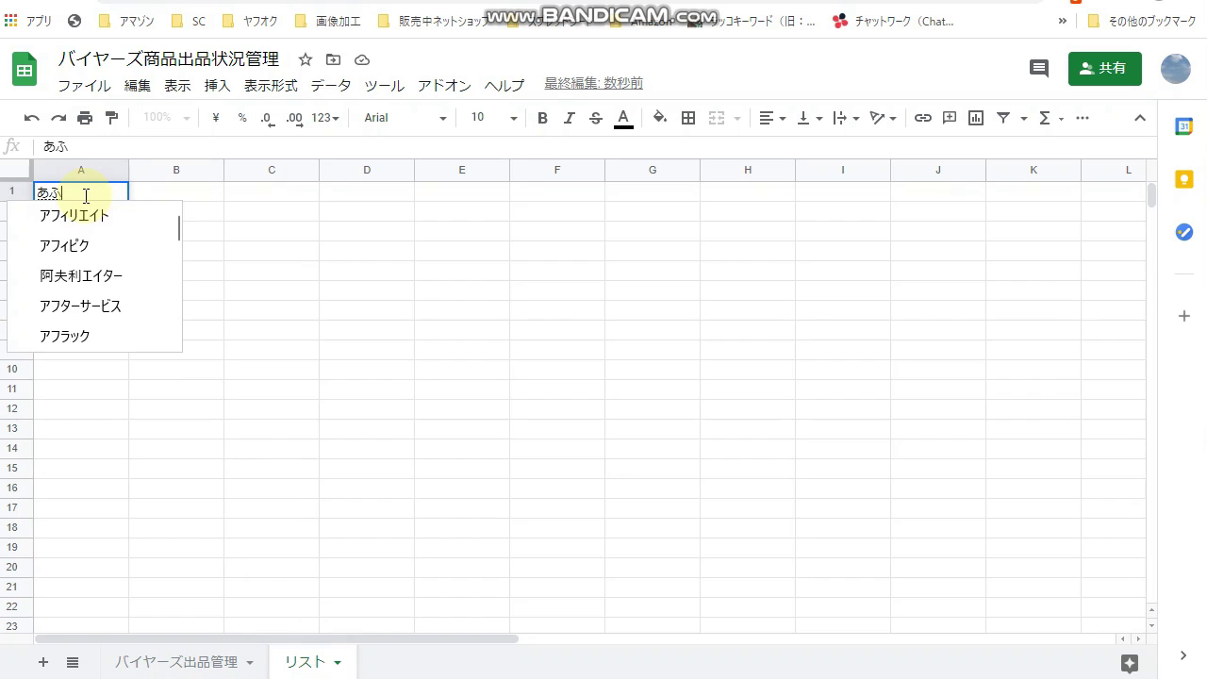
key("BackSpace")
key("BackSpace")
type("や")
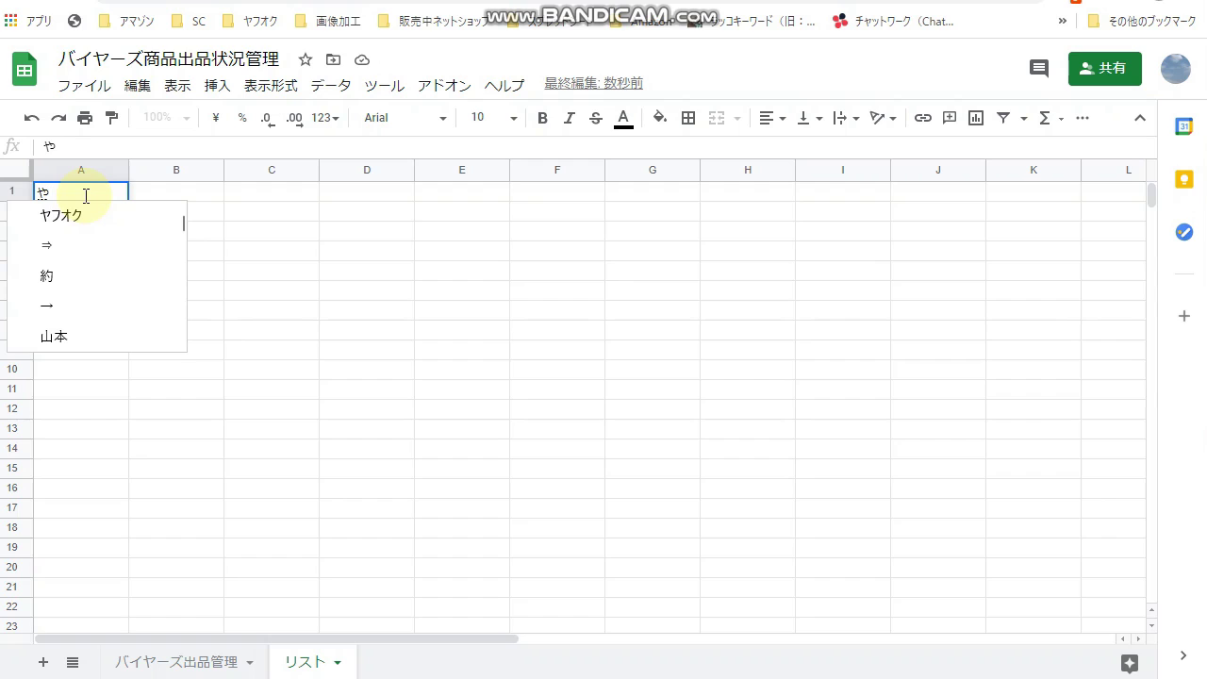
type("fuoku")
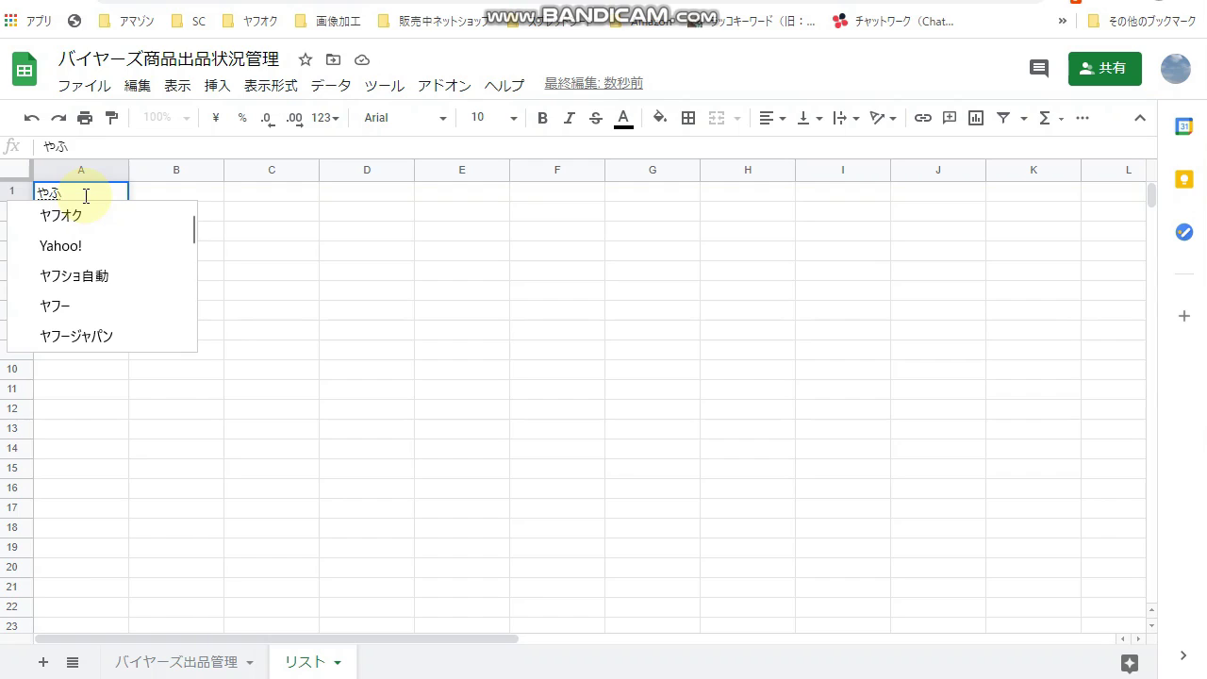
key("space")
type("1")
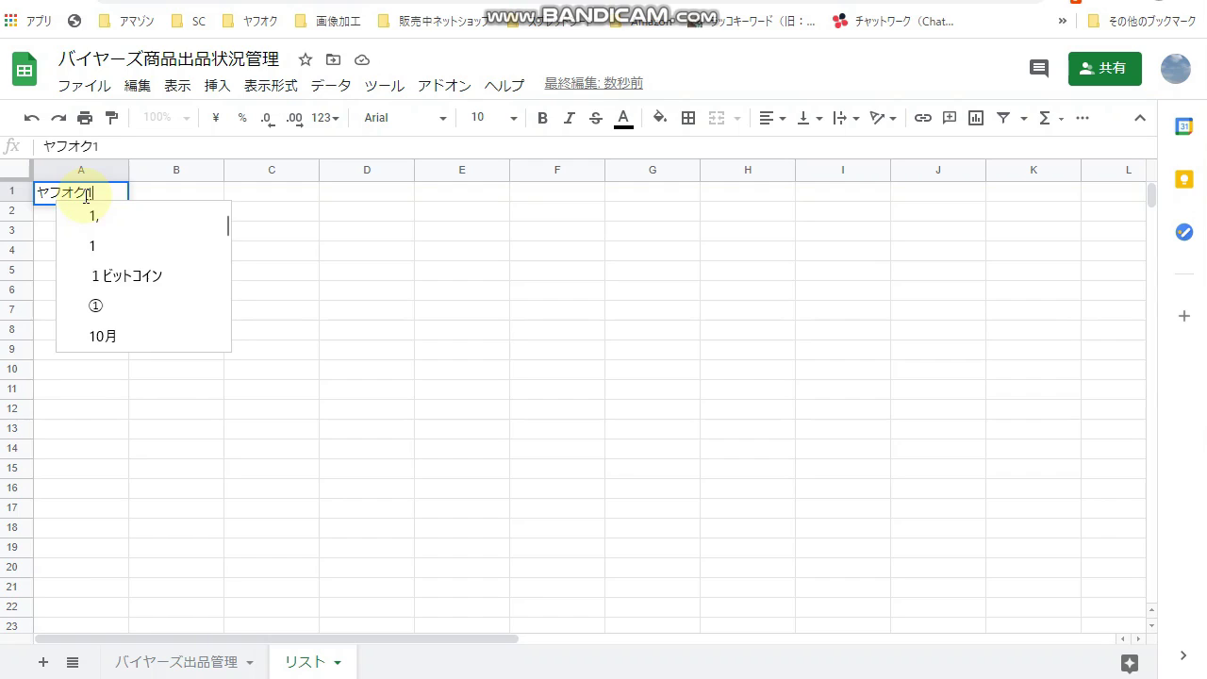
key("Return")
key("Return")
- Enter ヤフオク2 in cell A2 and ヤフオク3 in cell A3
type("yafuoku")
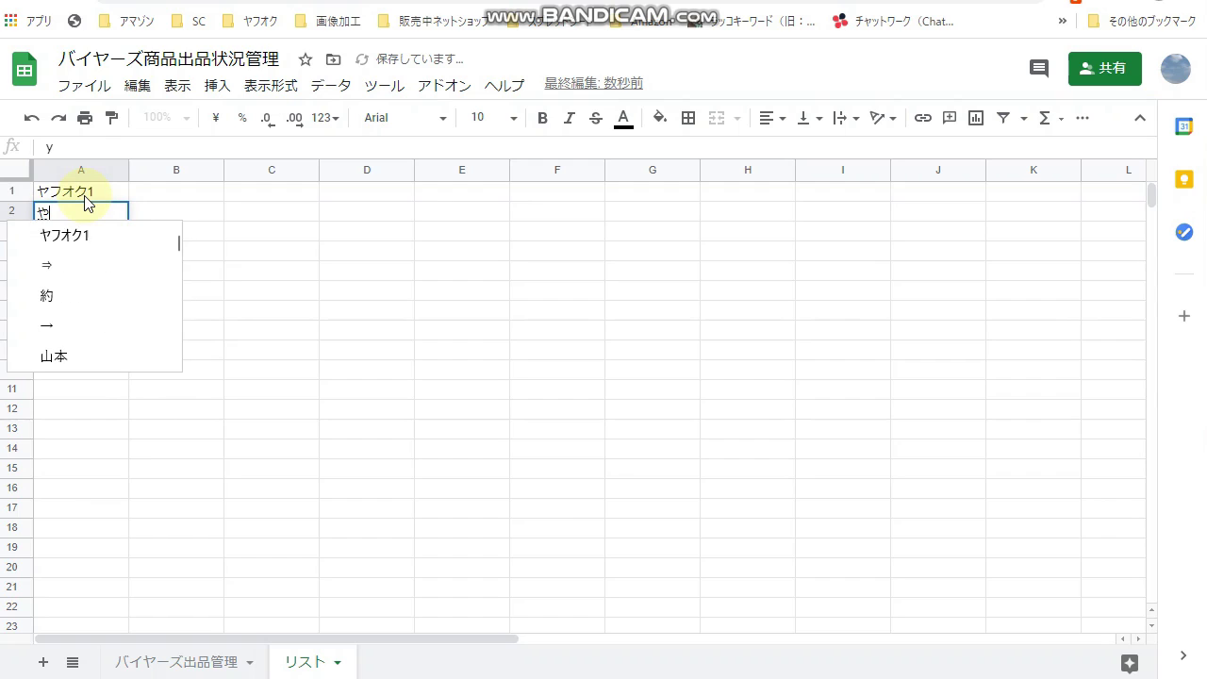
key("space")
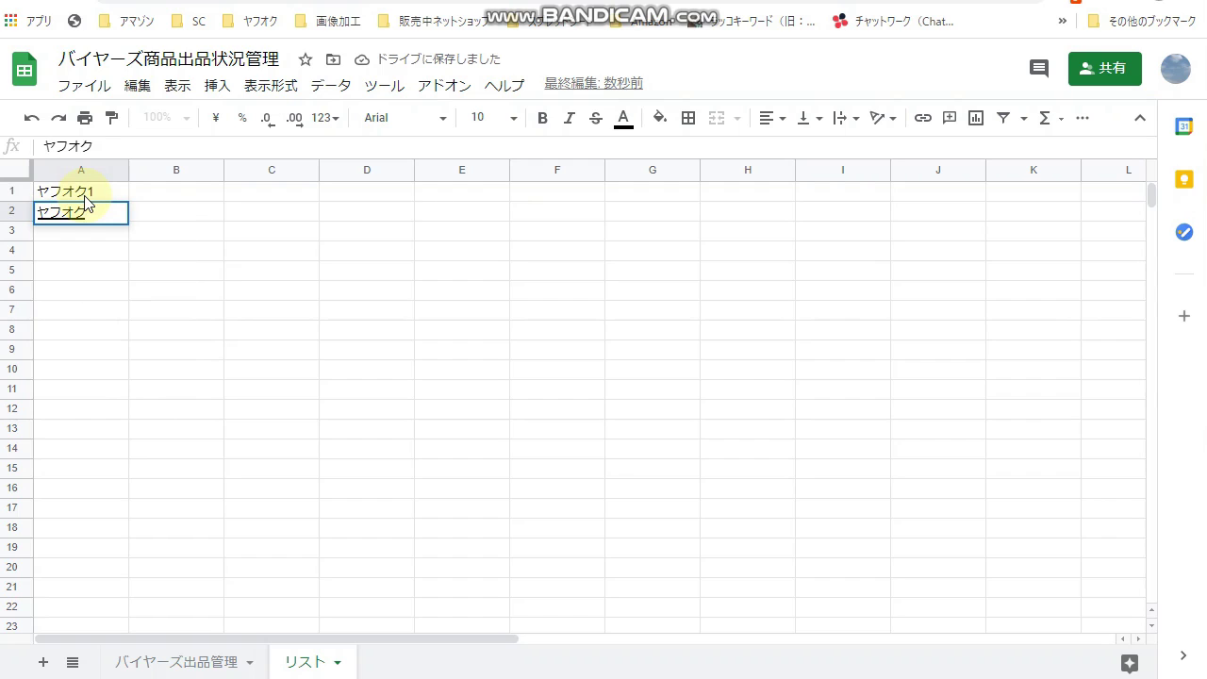
type("2")
key("Return")
key("Return")
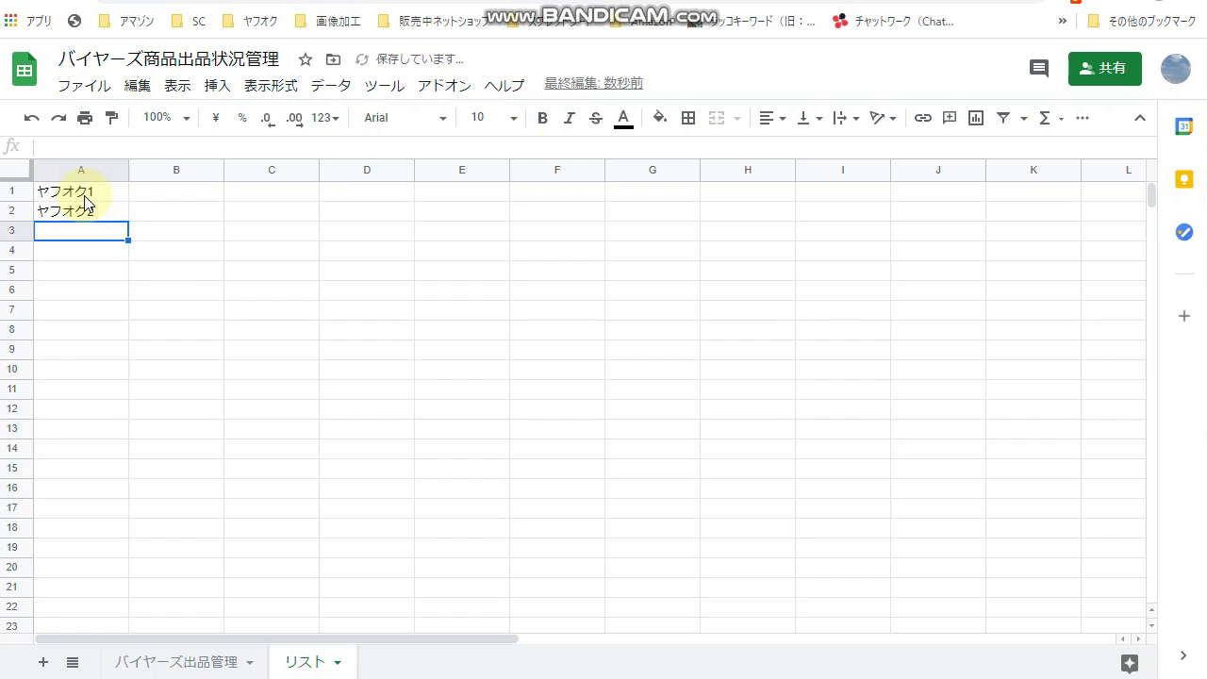
type("yafuoku")
key("space")
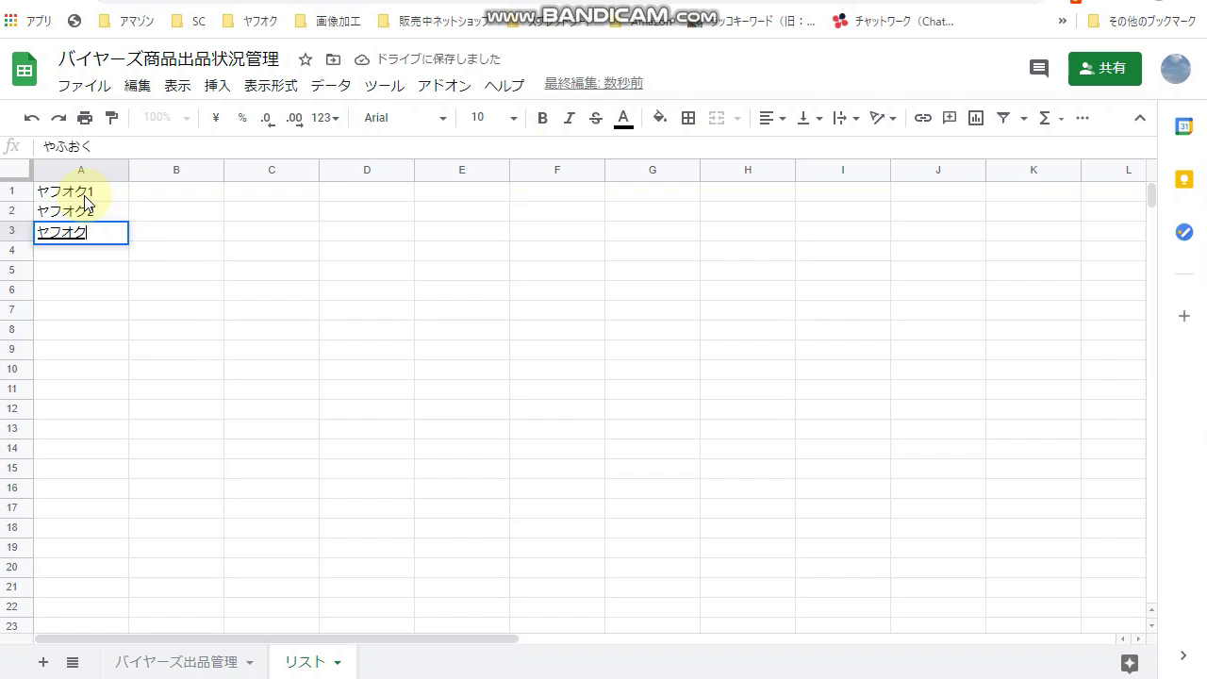
type("3")
key("Return")
left_click(94, 311)
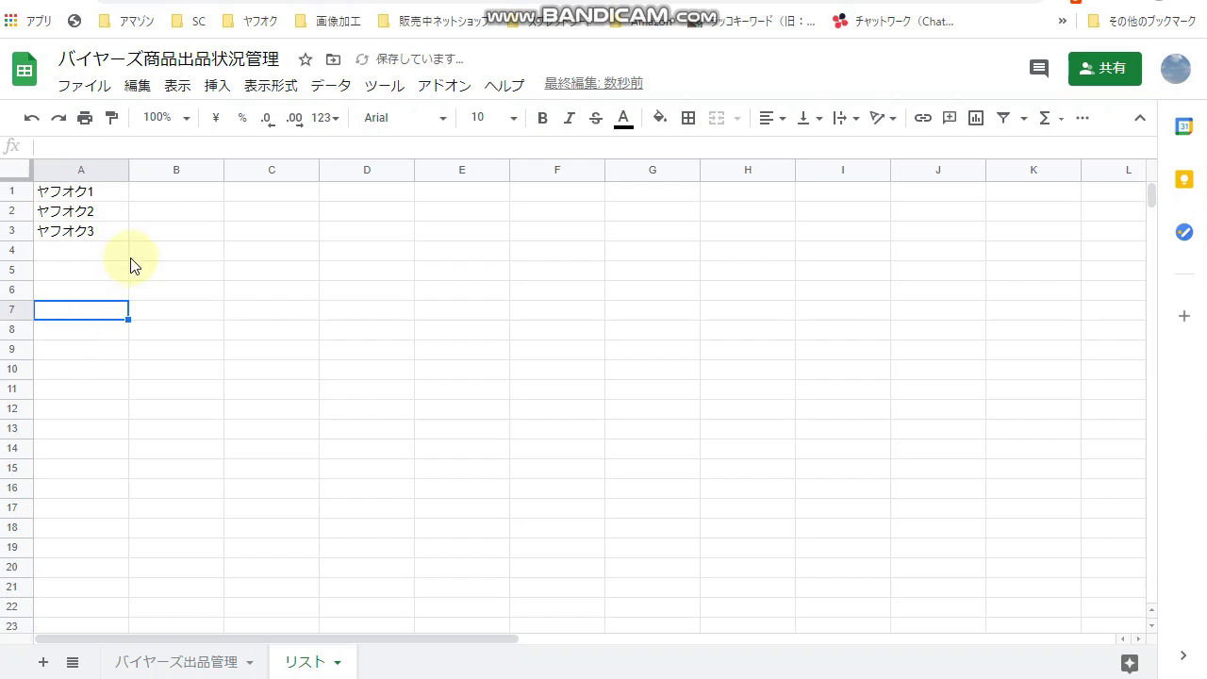
- Enter ヤフオク in cell B1 as the first entry of a second list
left_click(165, 199)
type("ya")
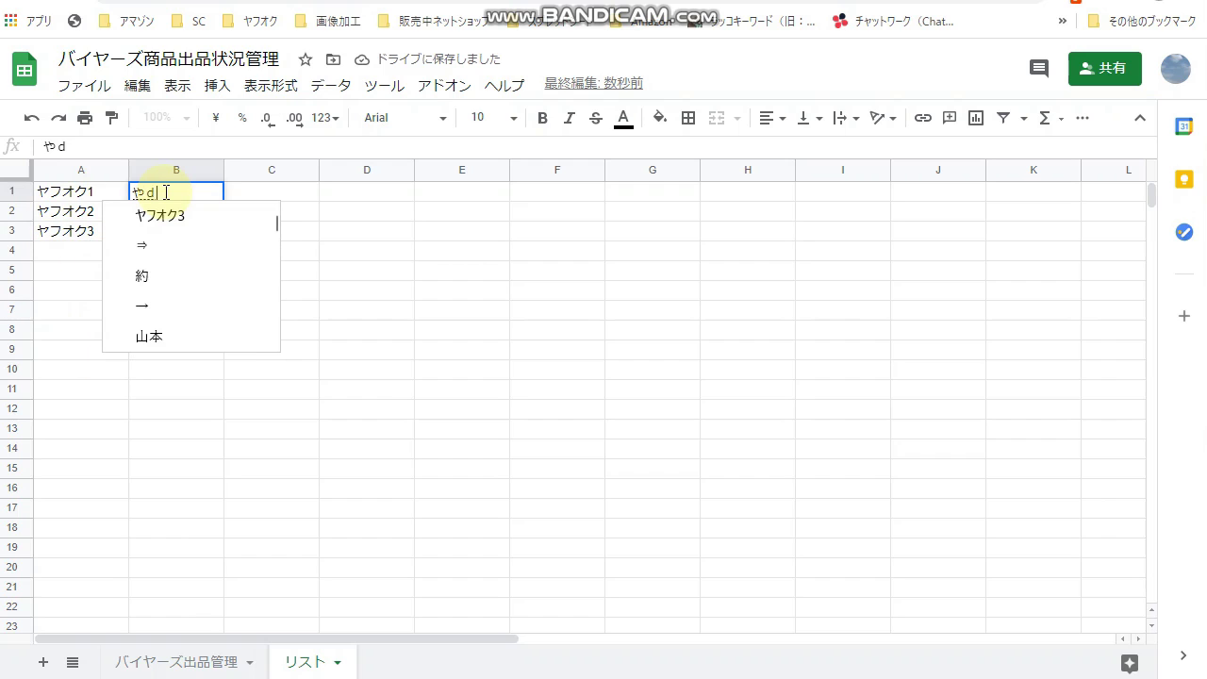
type("d")
key("BackSpace")
type("fuoku")
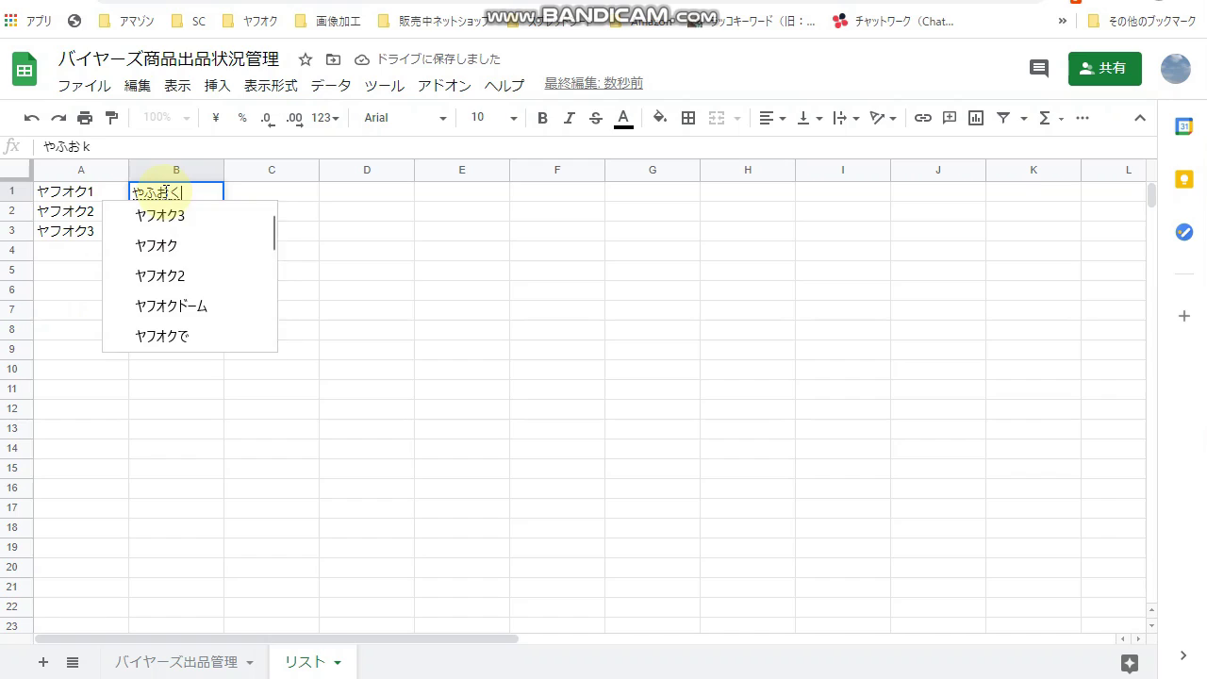
key("space")
key("Return")
key("Return")
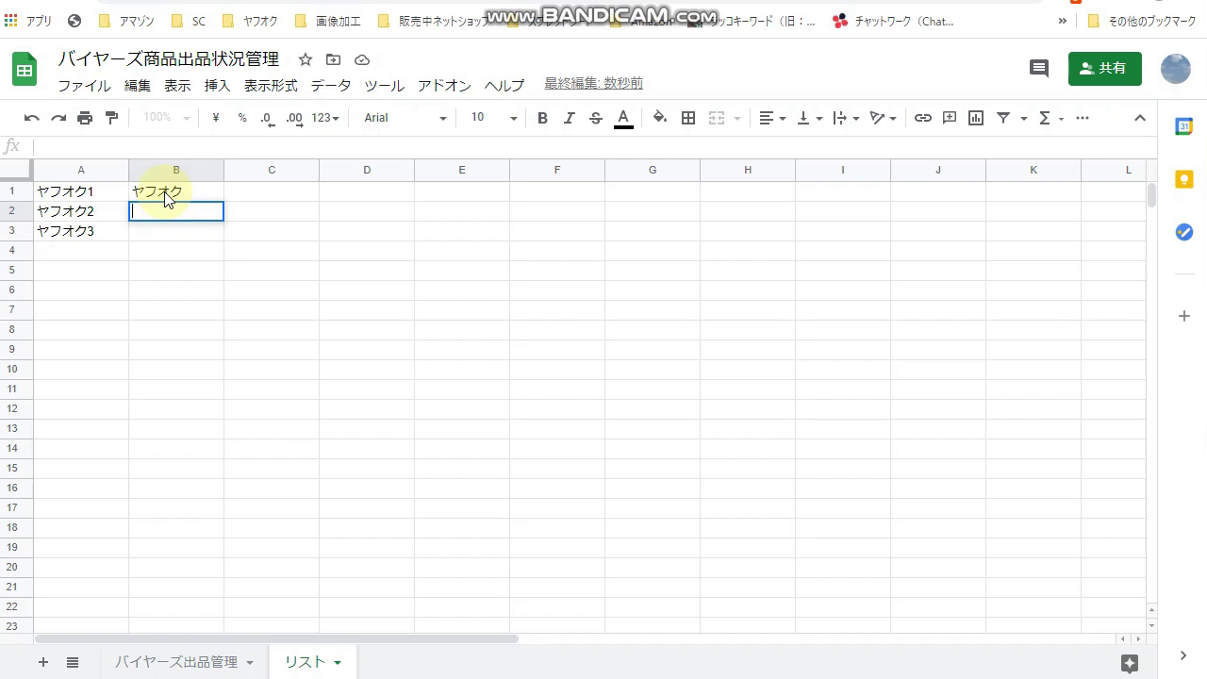
- Continue the list in column B with BASE in B2, メルカリ in B3 and ラクマ in B4
type("BASE")
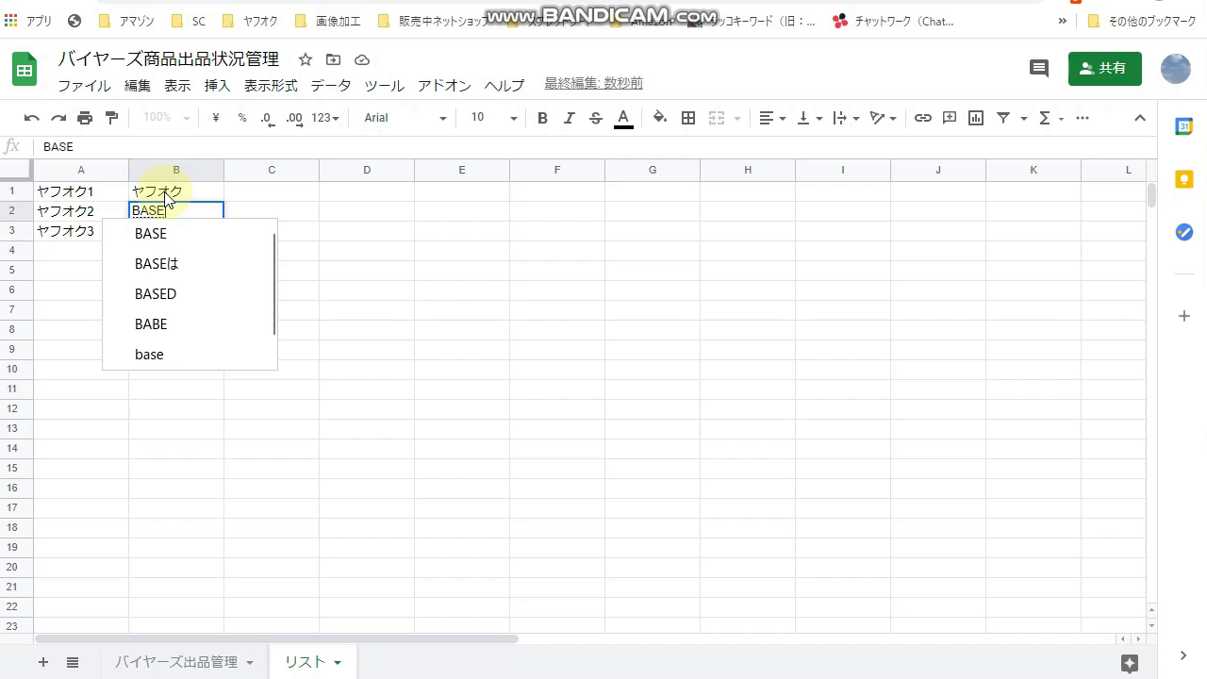
key("Return")
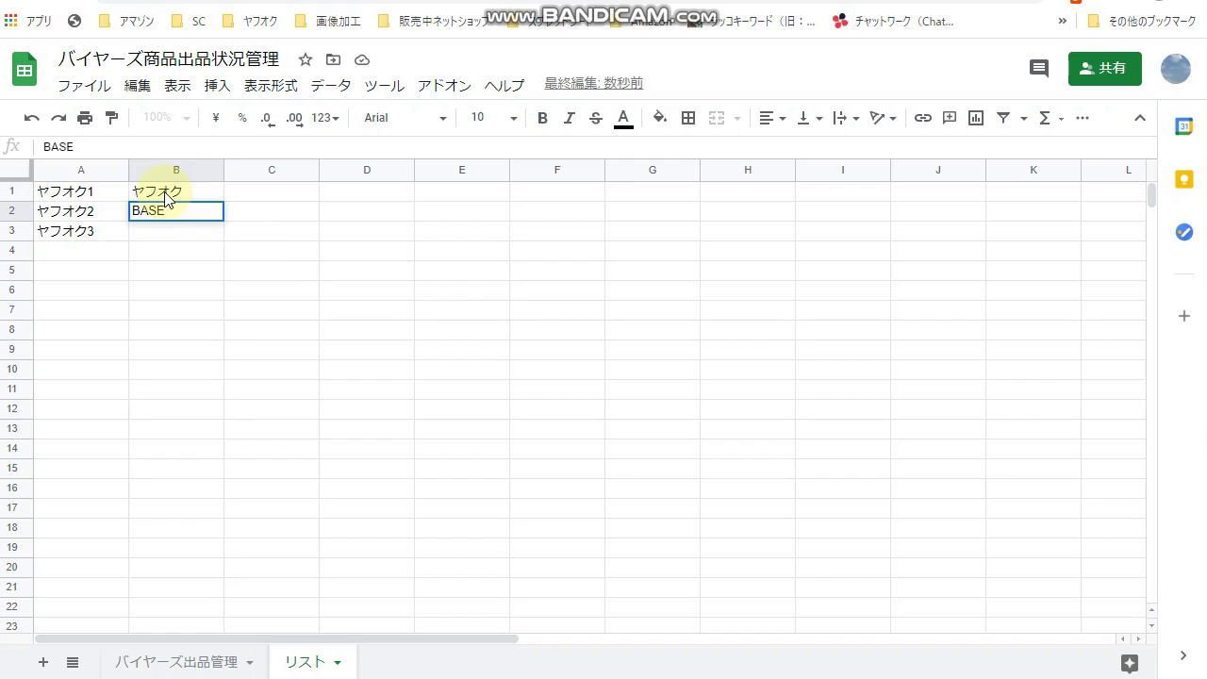
key("Return")
type("merukari")
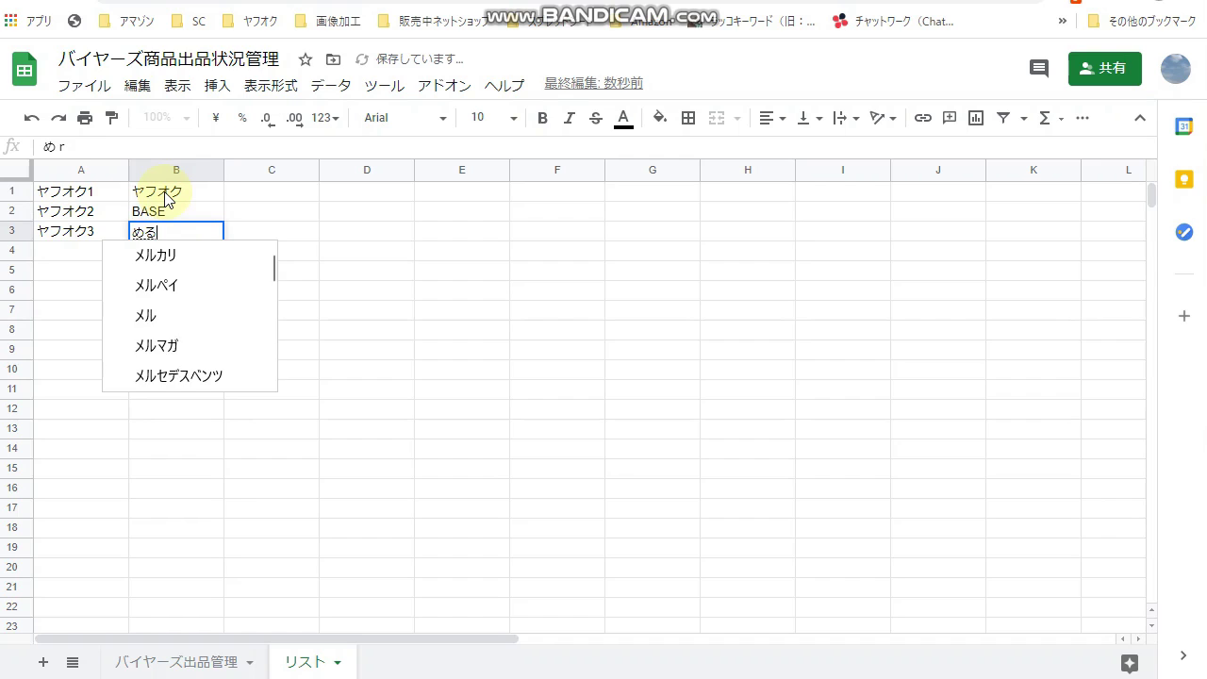
key("space")
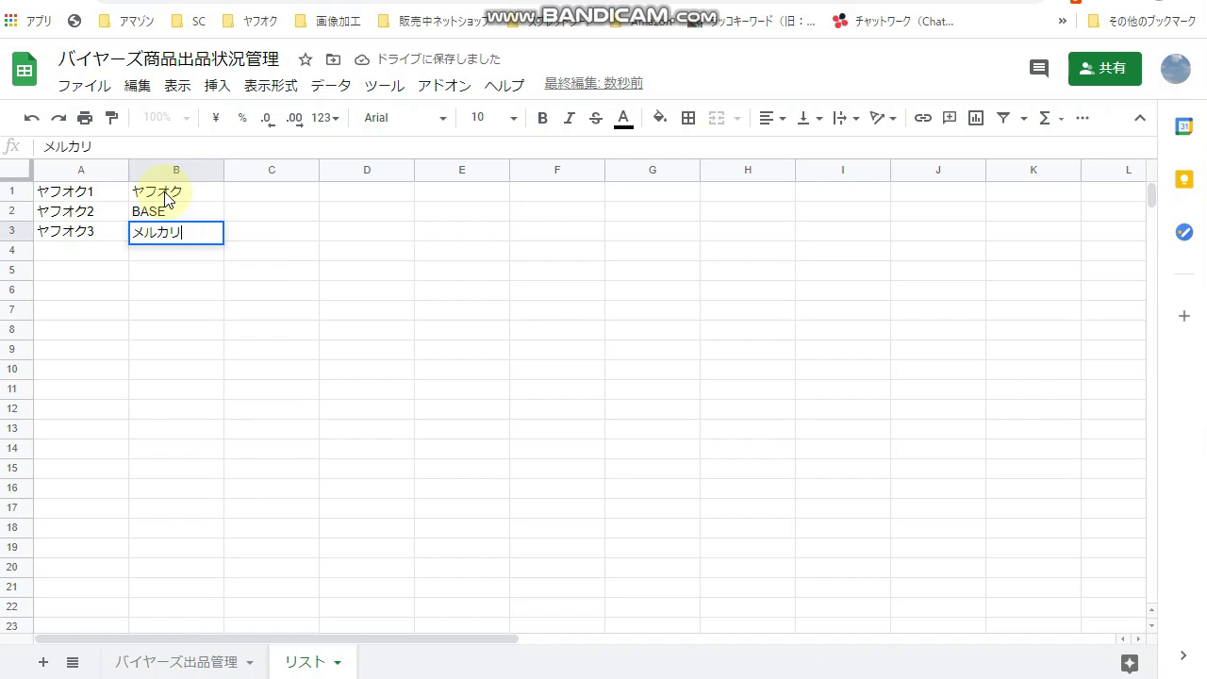
key("Return")
type("rakuma")
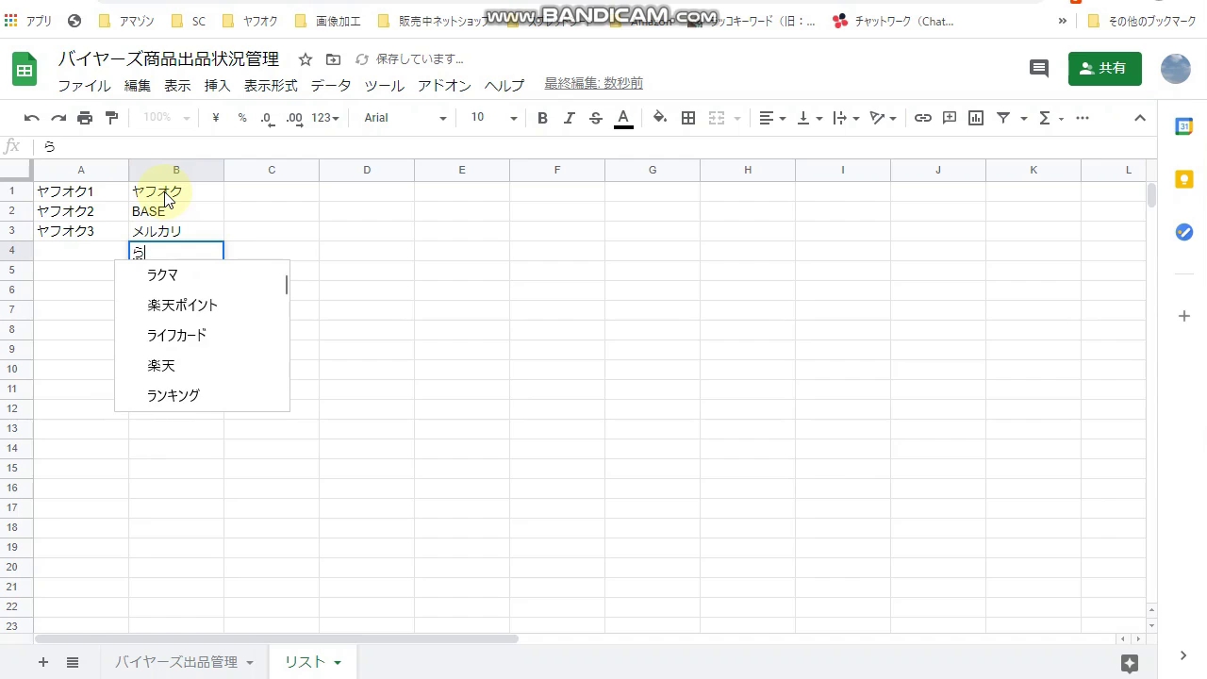
key("space")
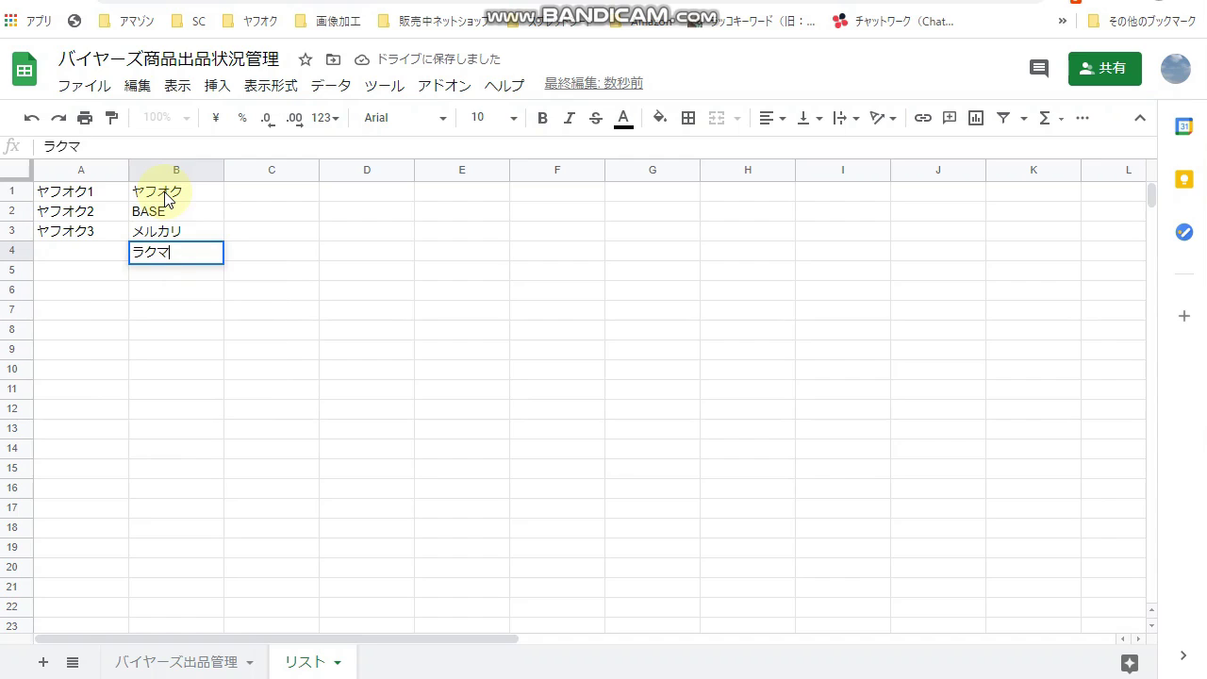
key("Return")
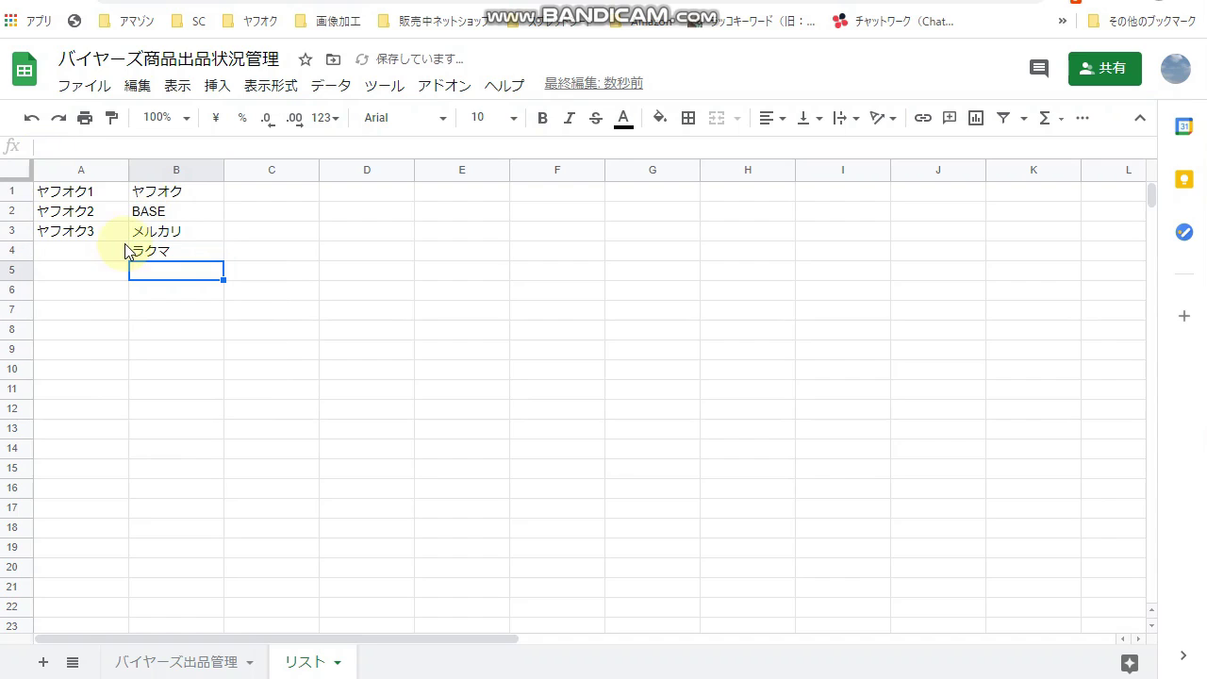
- Select the ヤフオク column cells from D2 down to D1264 on the バイヤーズ出品管理 sheet
mouse_move(56, 199)
left_mouse_down()
mouse_move(59, 267)
mouse_move(67, 208)
left_mouse_up()
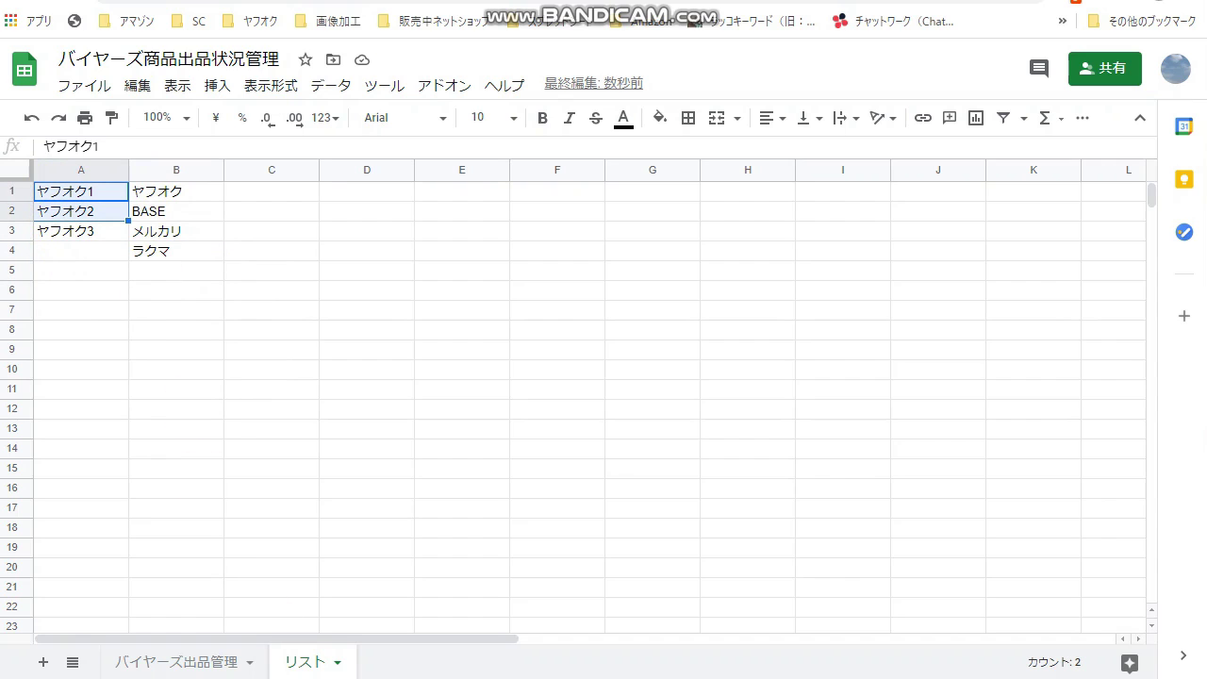
left_click(213, 661)
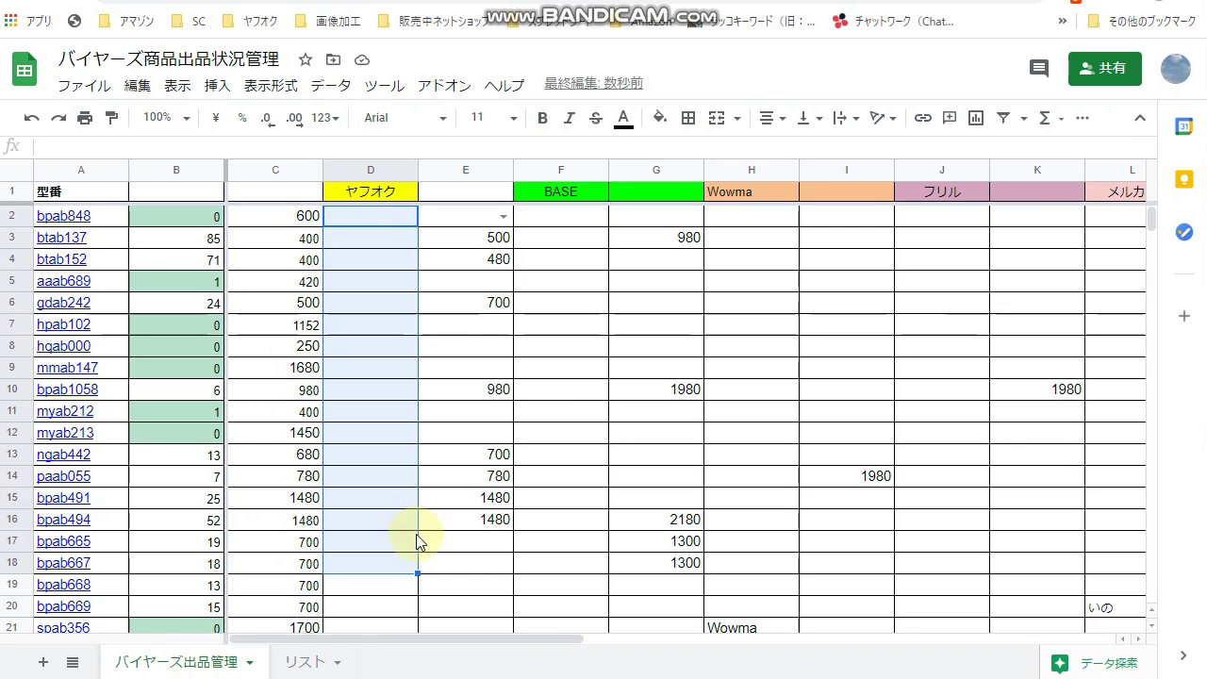
left_click(463, 415)
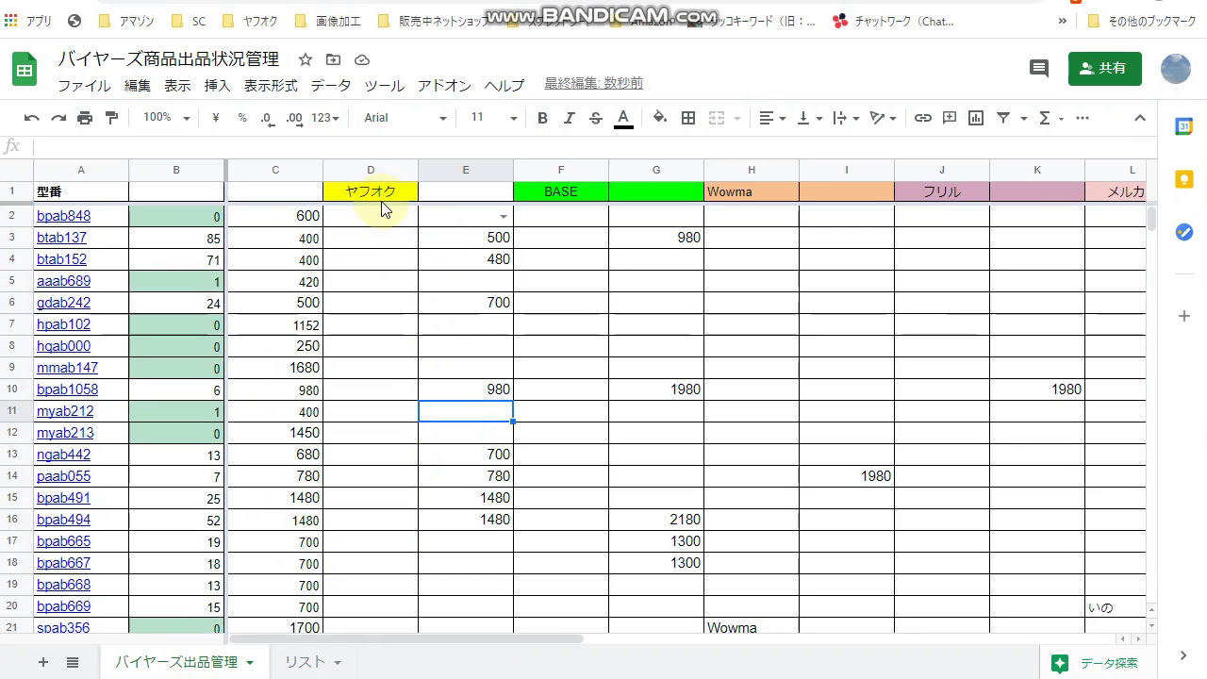
left_click(351, 218)
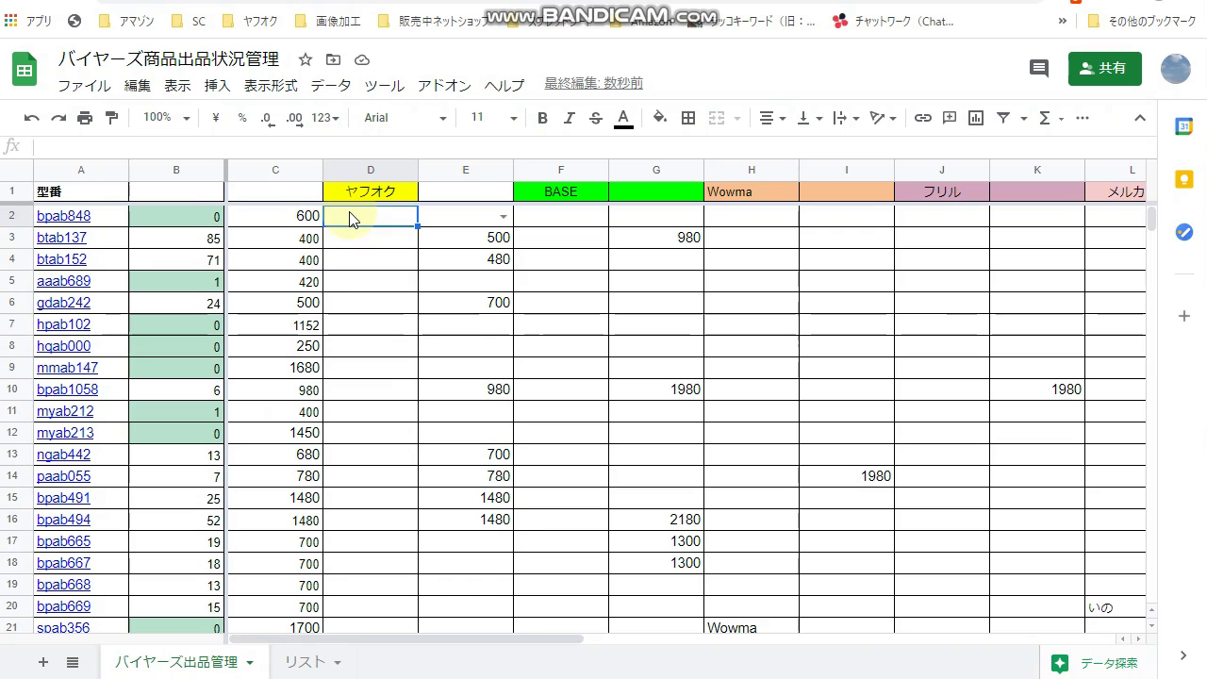
key("ctrl+shift+Down")
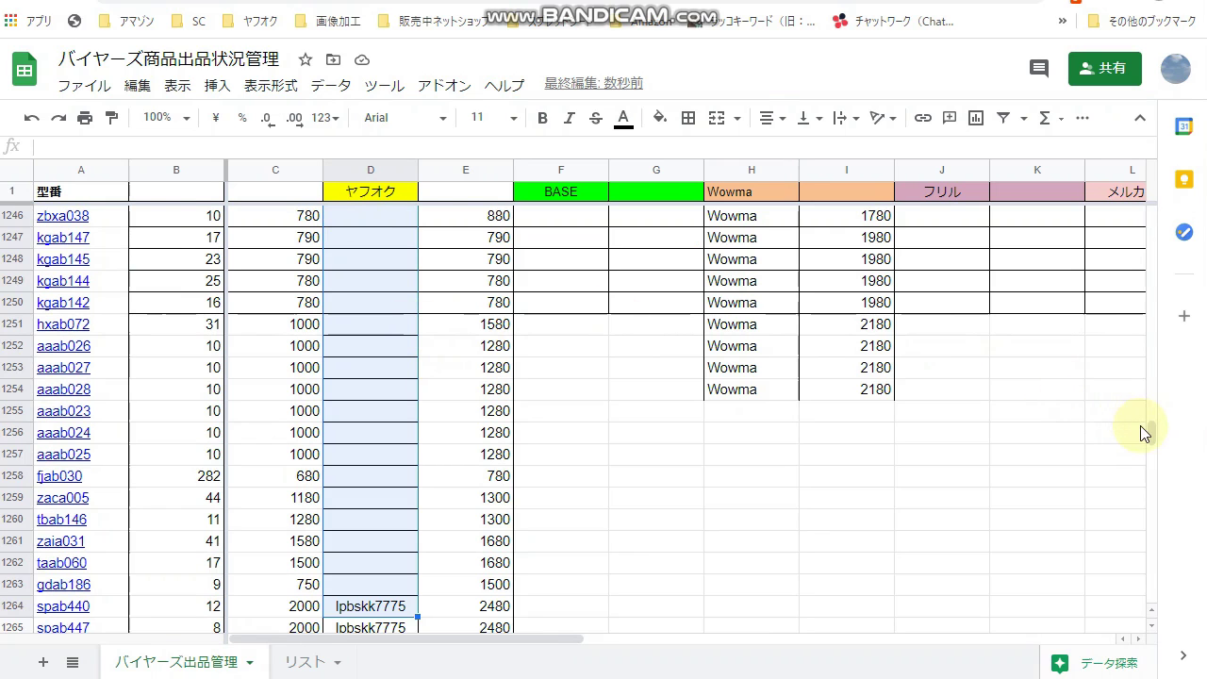
left_click_drag(1152, 431, 1151, 200)
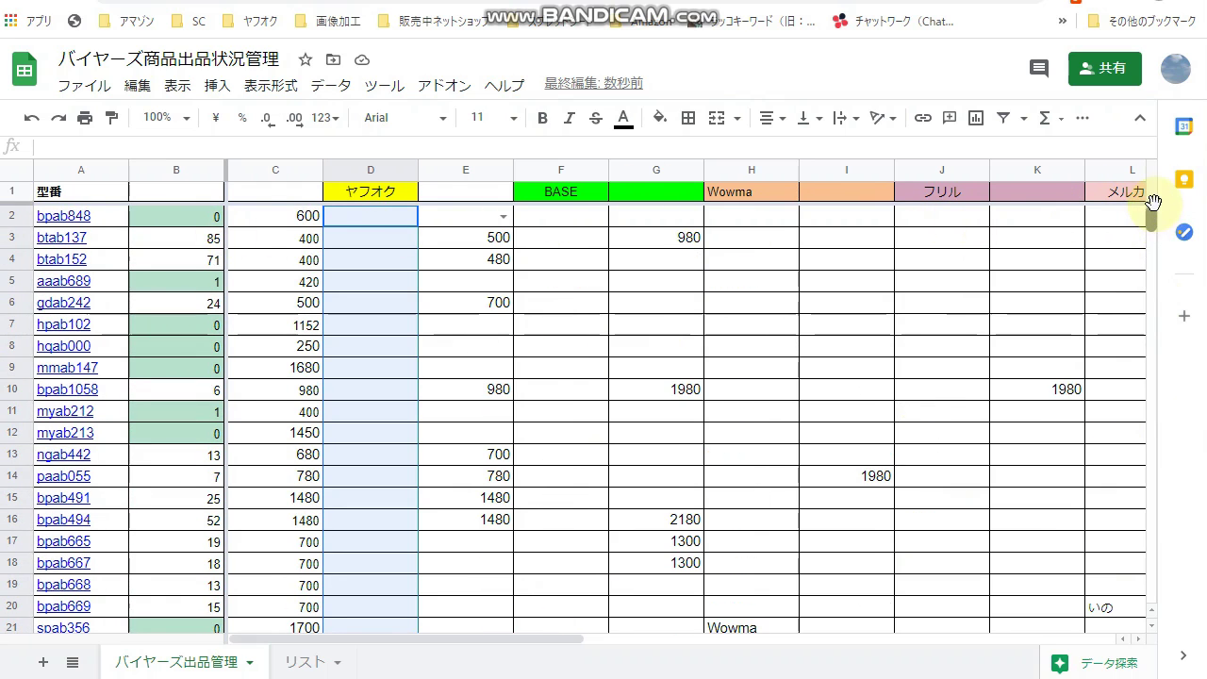
- Open the data validation settings for the selected cells and choose リストを範囲で指定 as the condition
left_click(334, 85)
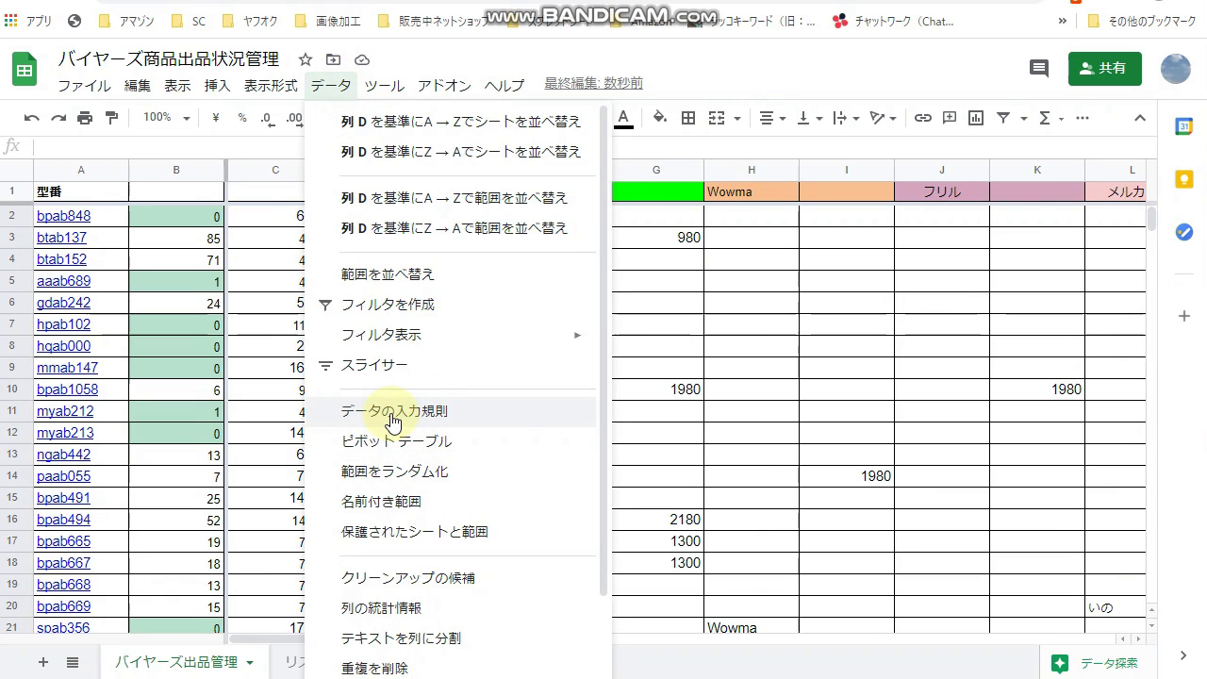
left_click(393, 412)
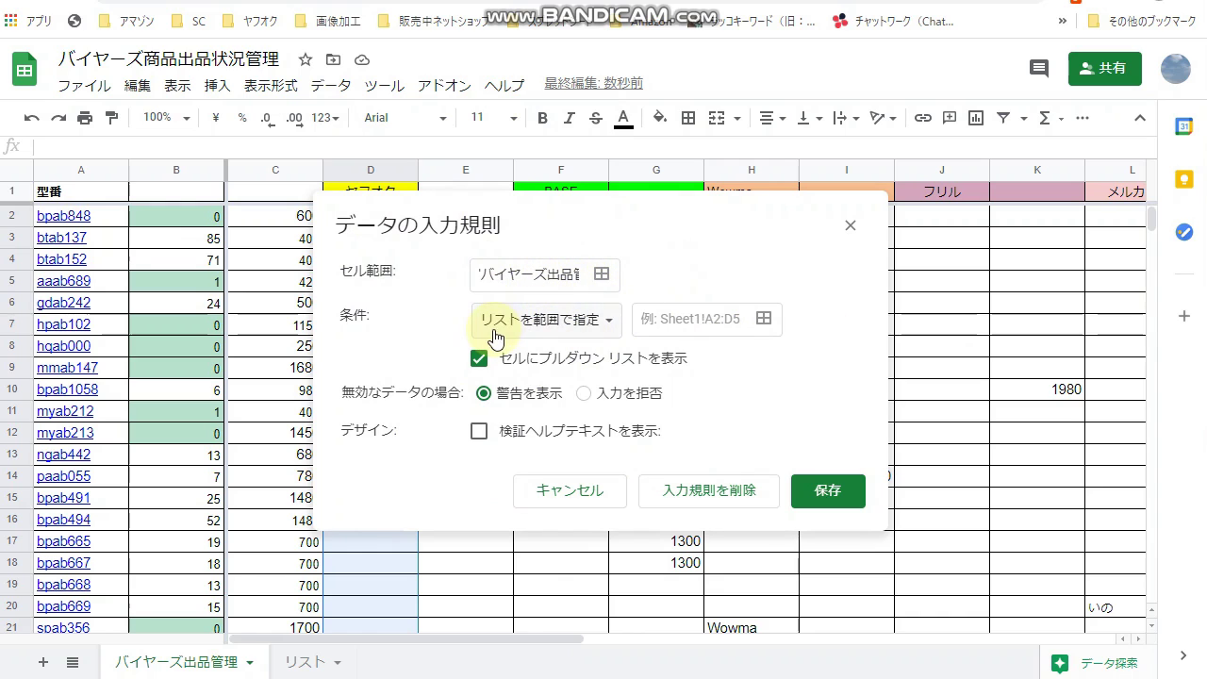
left_click(611, 320)
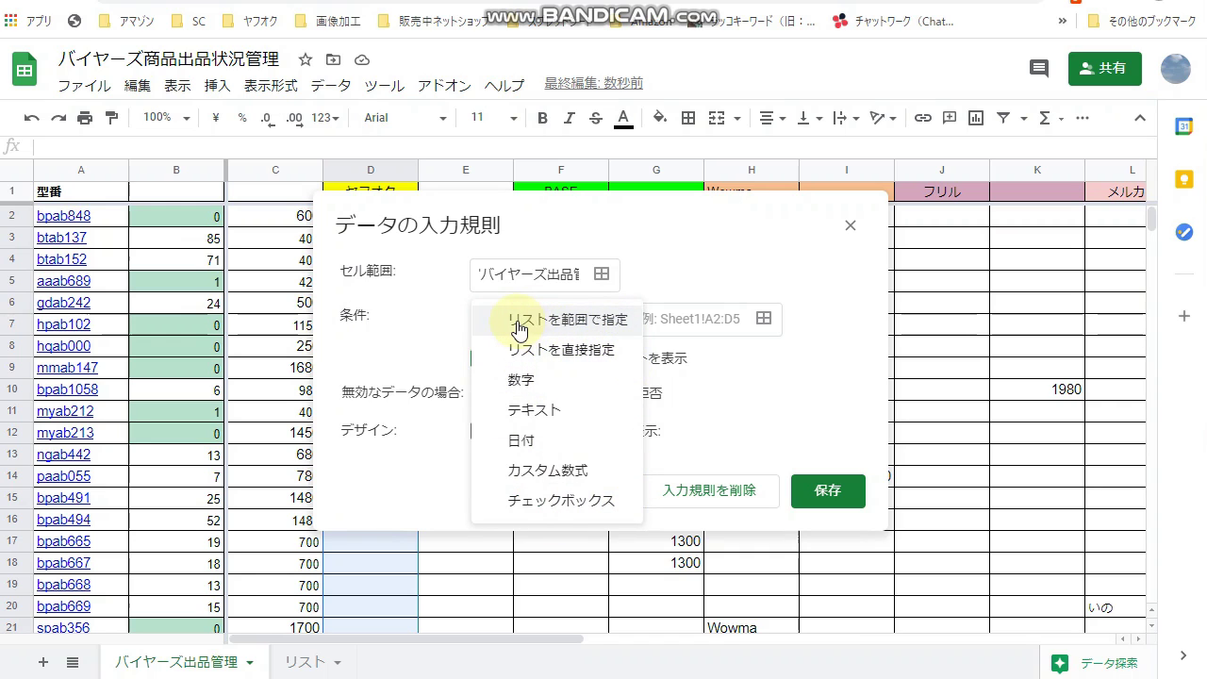
left_click(605, 330)
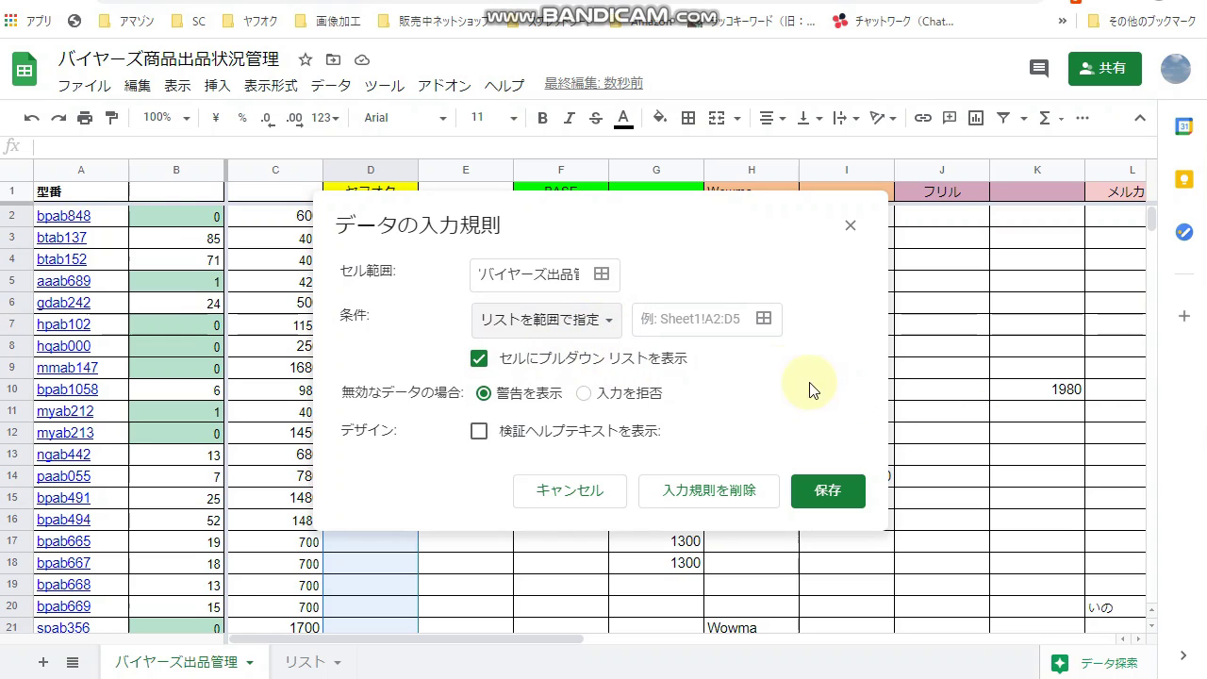
- Set the validation source range to A1:A14 on the リスト sheet
left_click(764, 321)
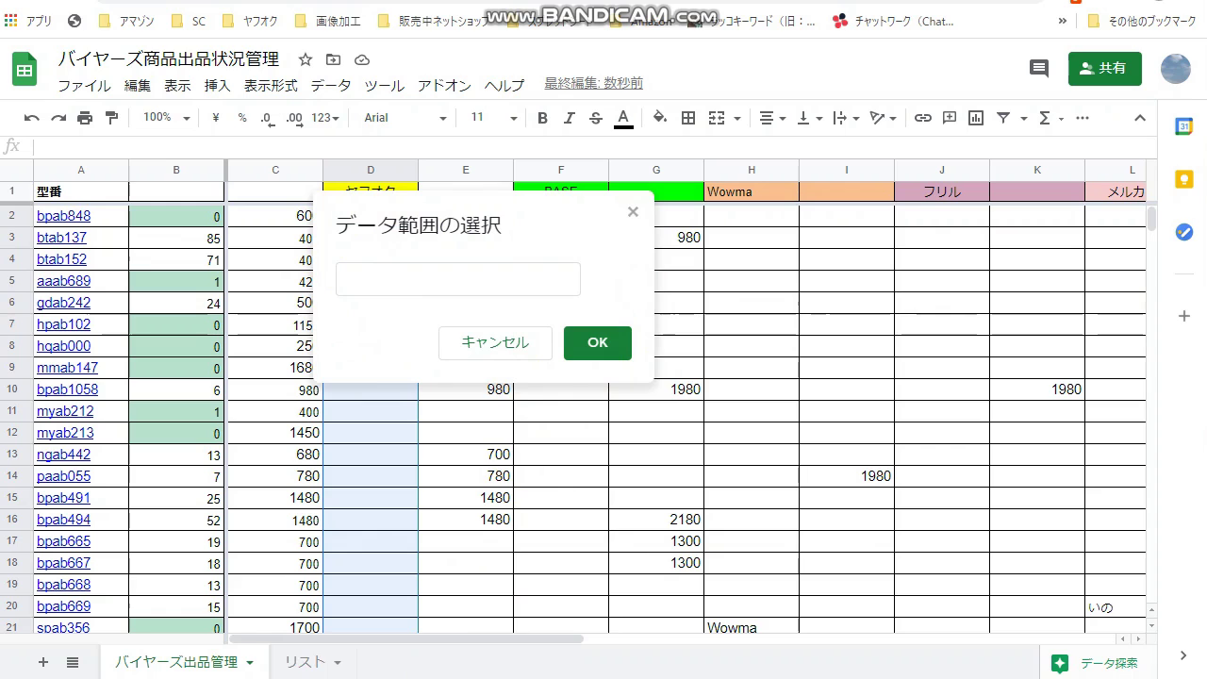
left_click(307, 665)
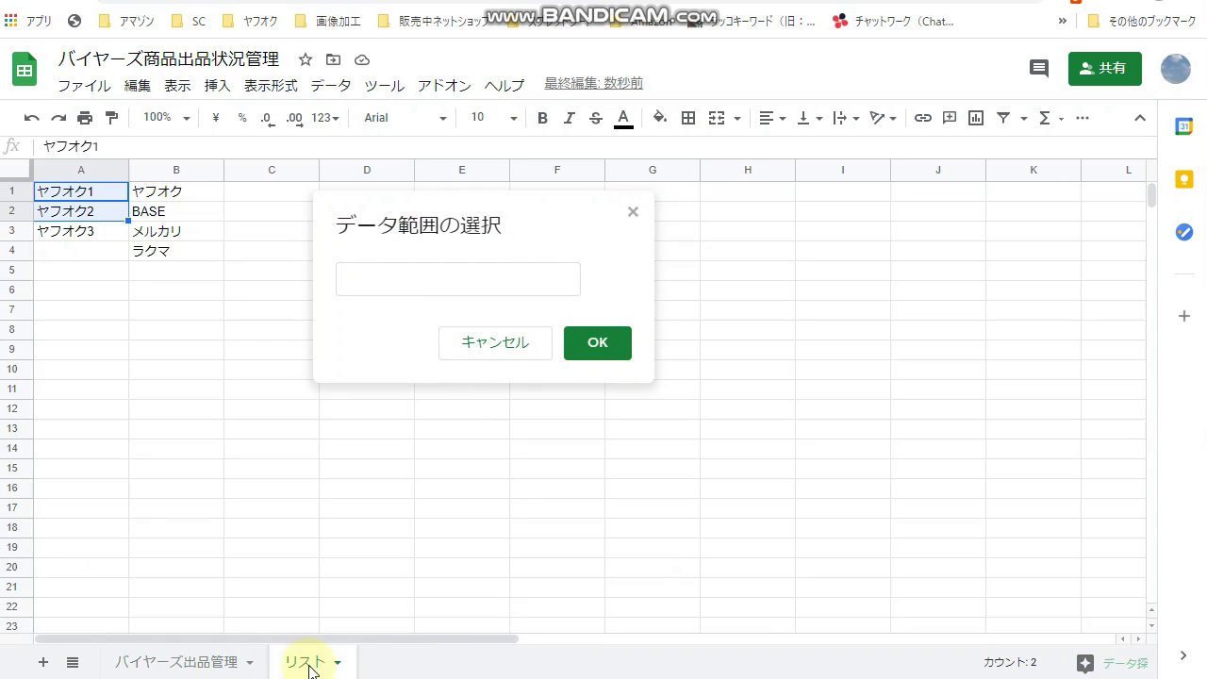
left_click(89, 294)
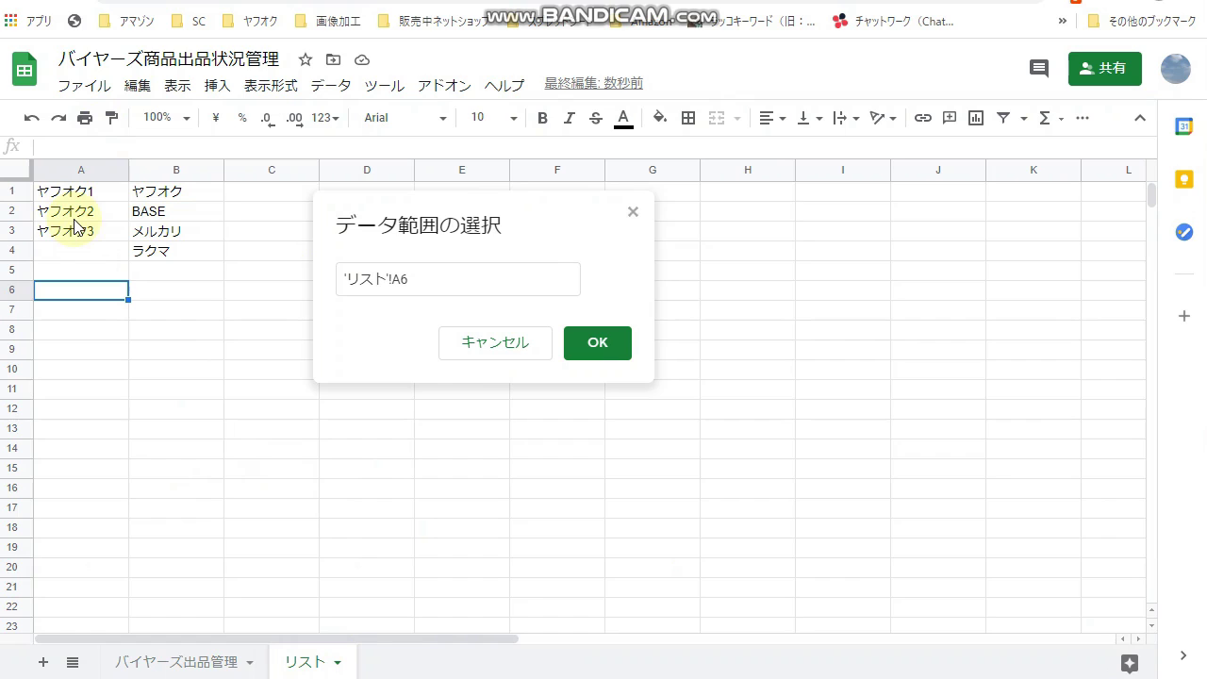
left_click_drag(57, 193, 53, 271)
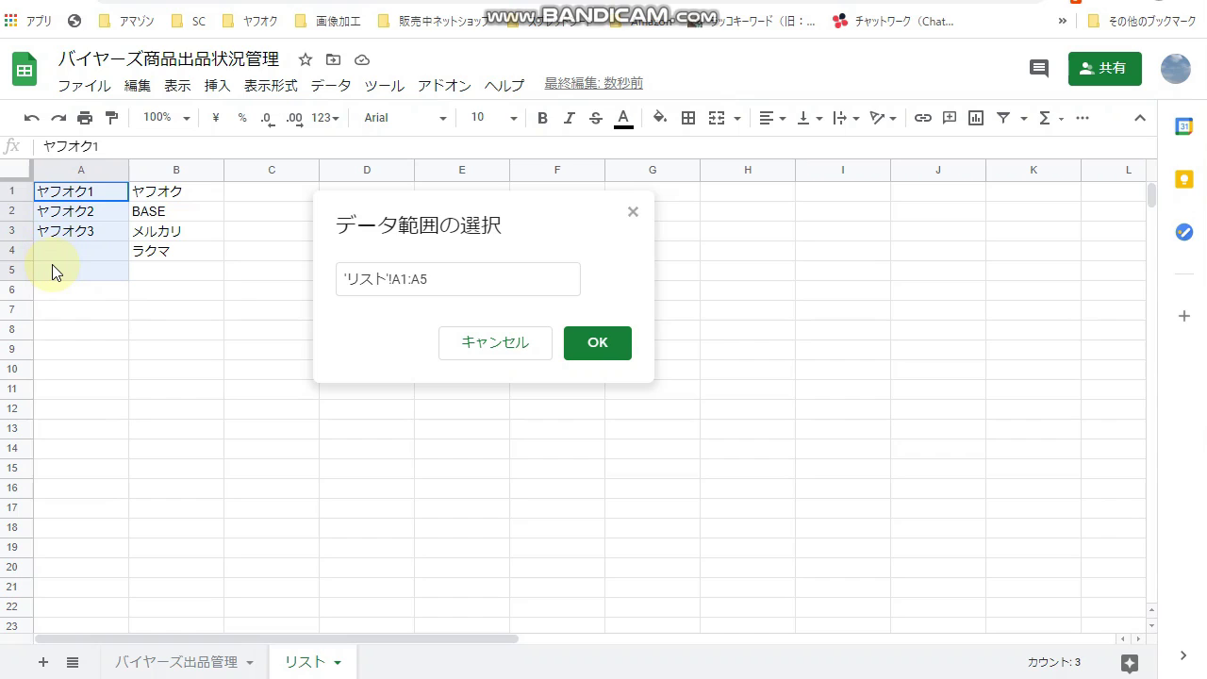
left_click_drag(52, 264, 78, 451)
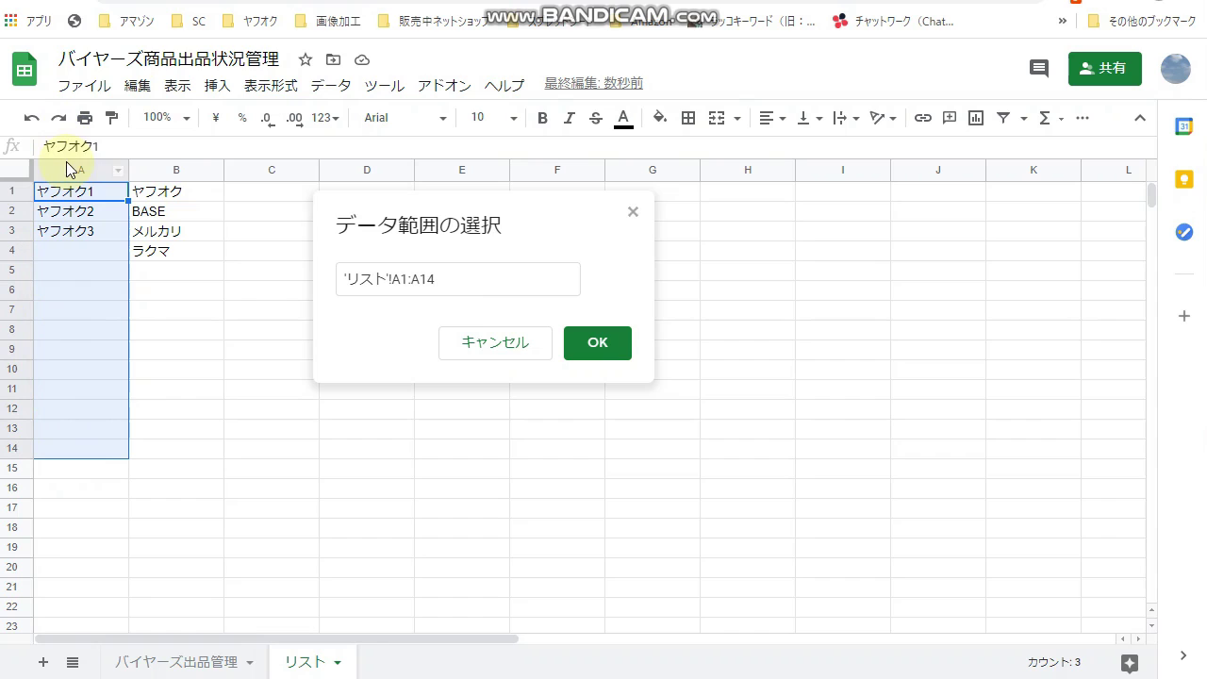
left_click(604, 348)
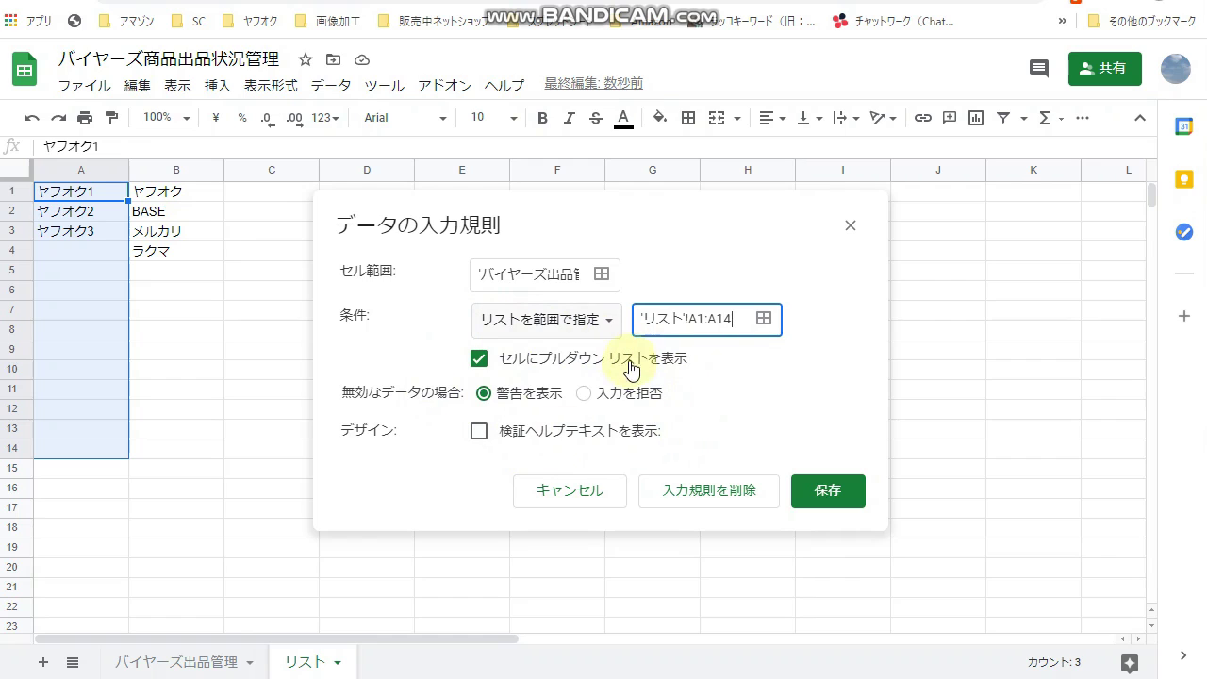
- Save the validation rule with the in-cell dropdown list shown and 警告を表示 for invalid data
left_click(480, 360)
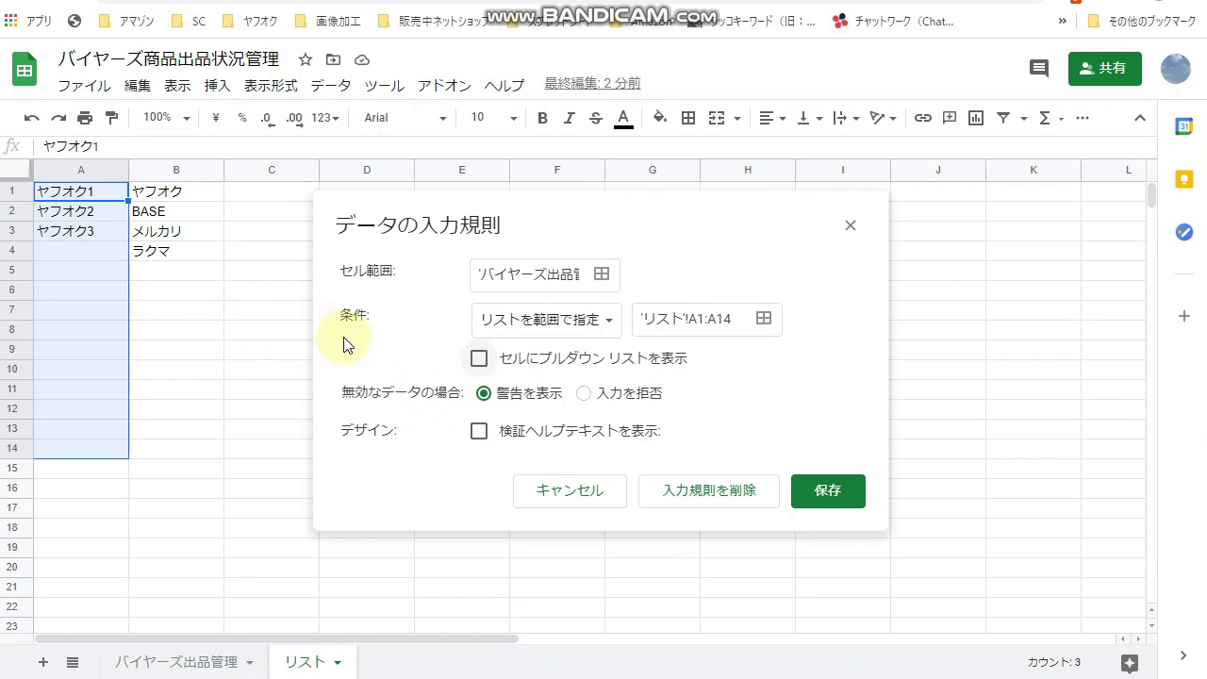
left_click(480, 360)
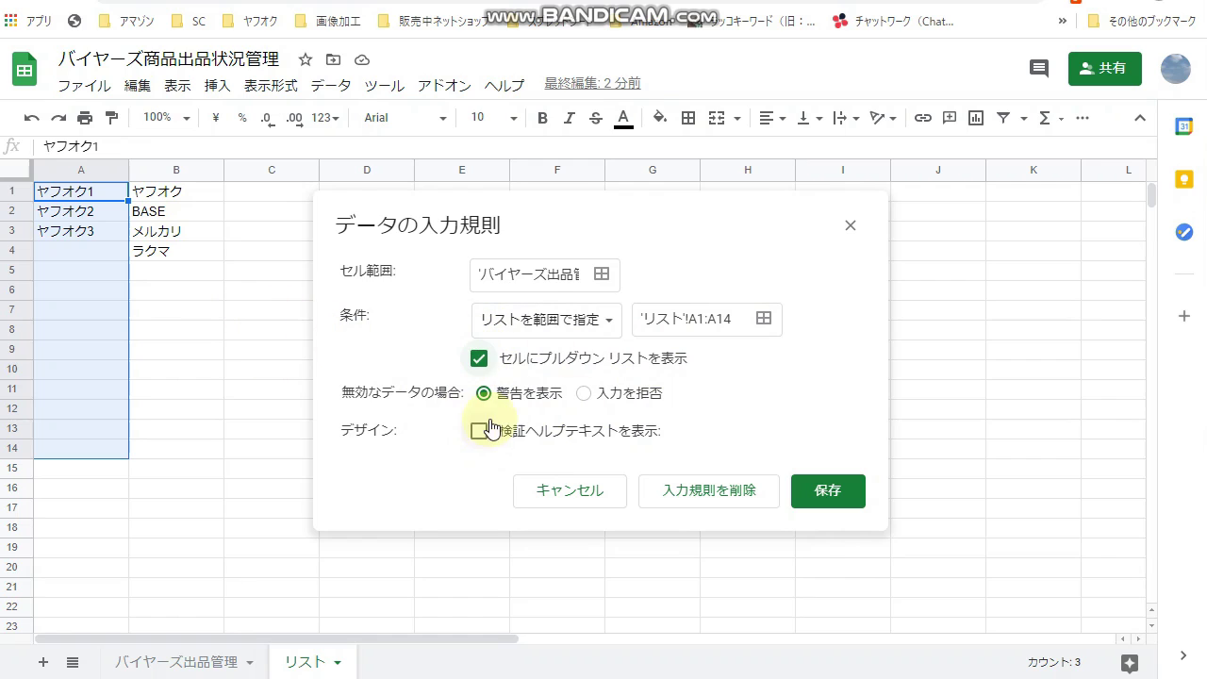
left_click(584, 394)
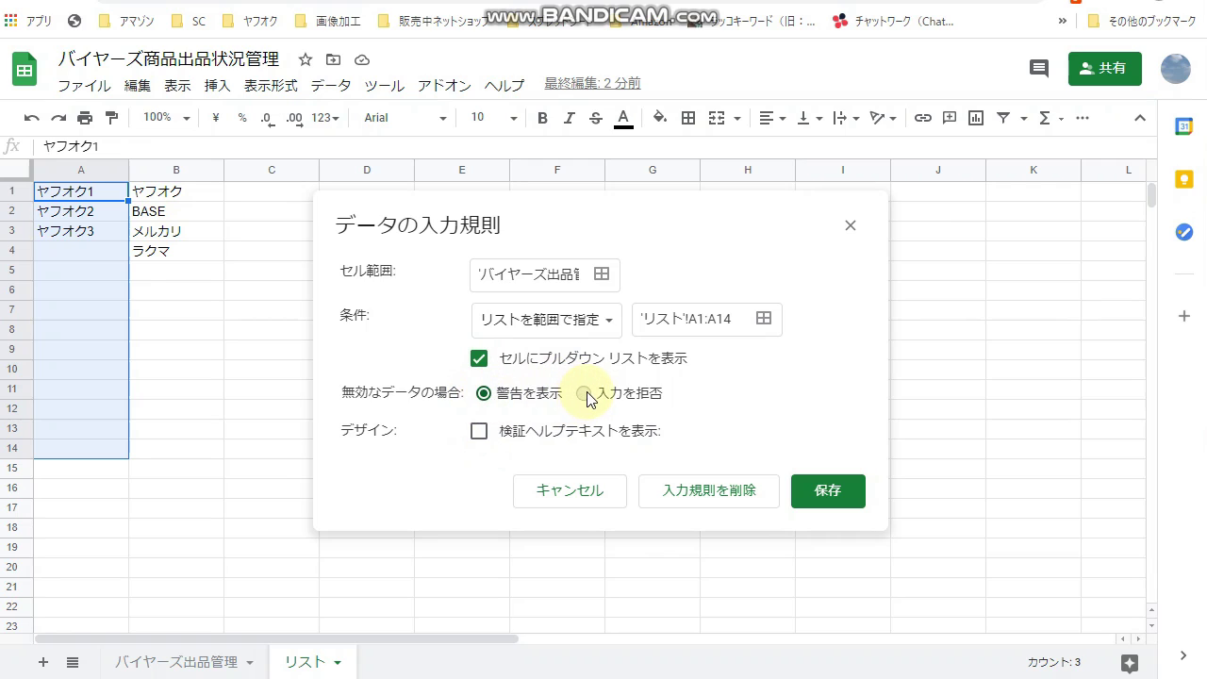
left_click(585, 394)
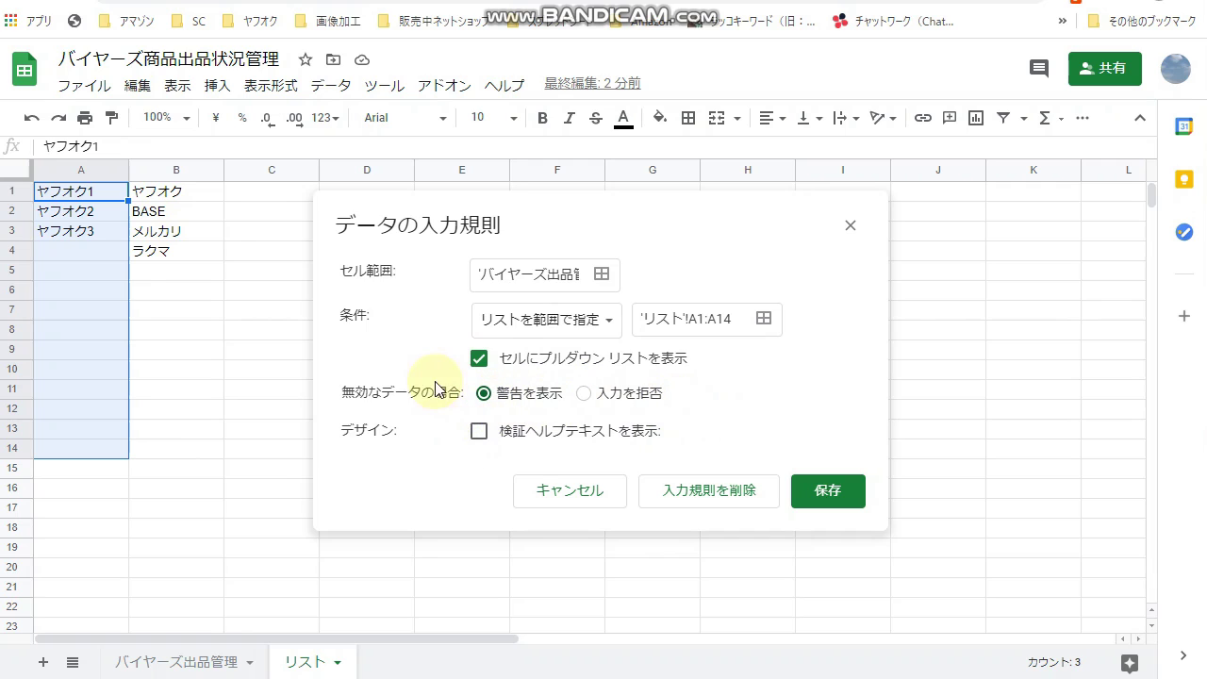
left_click(829, 491)
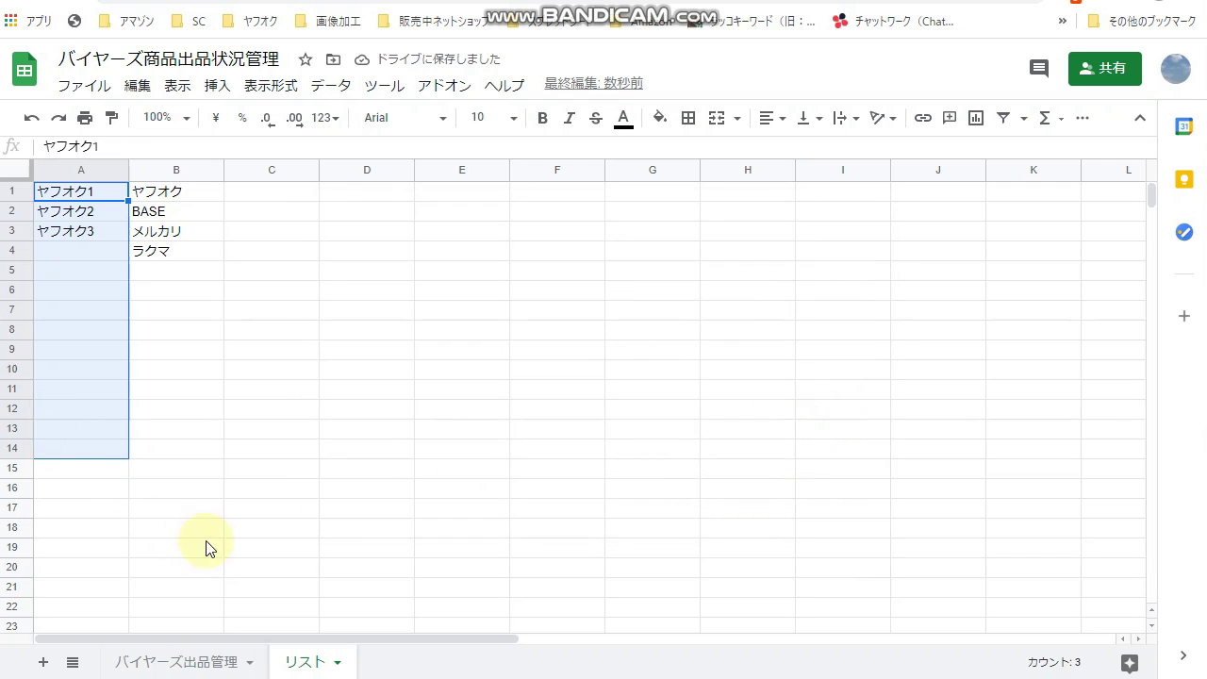
- Return to the バイヤーズ出品管理 sheet and choose ヤフオク2 from the dropdown in D2
left_click(161, 660)
left_click(483, 347)
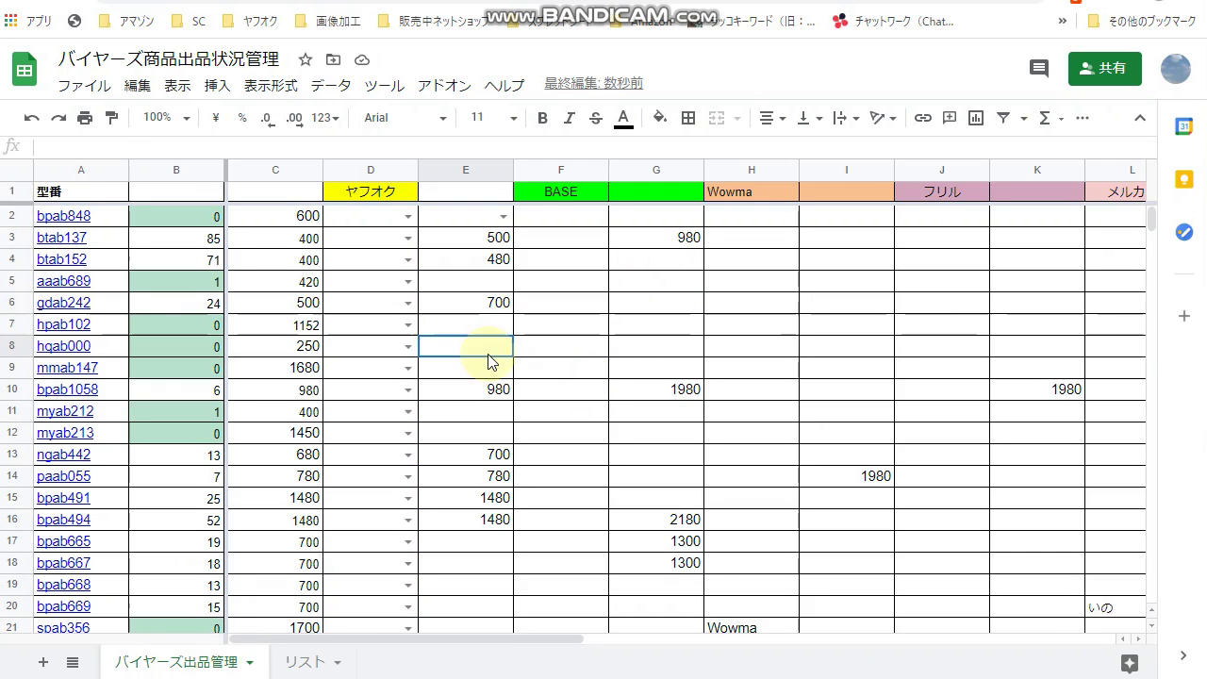
left_click(409, 219)
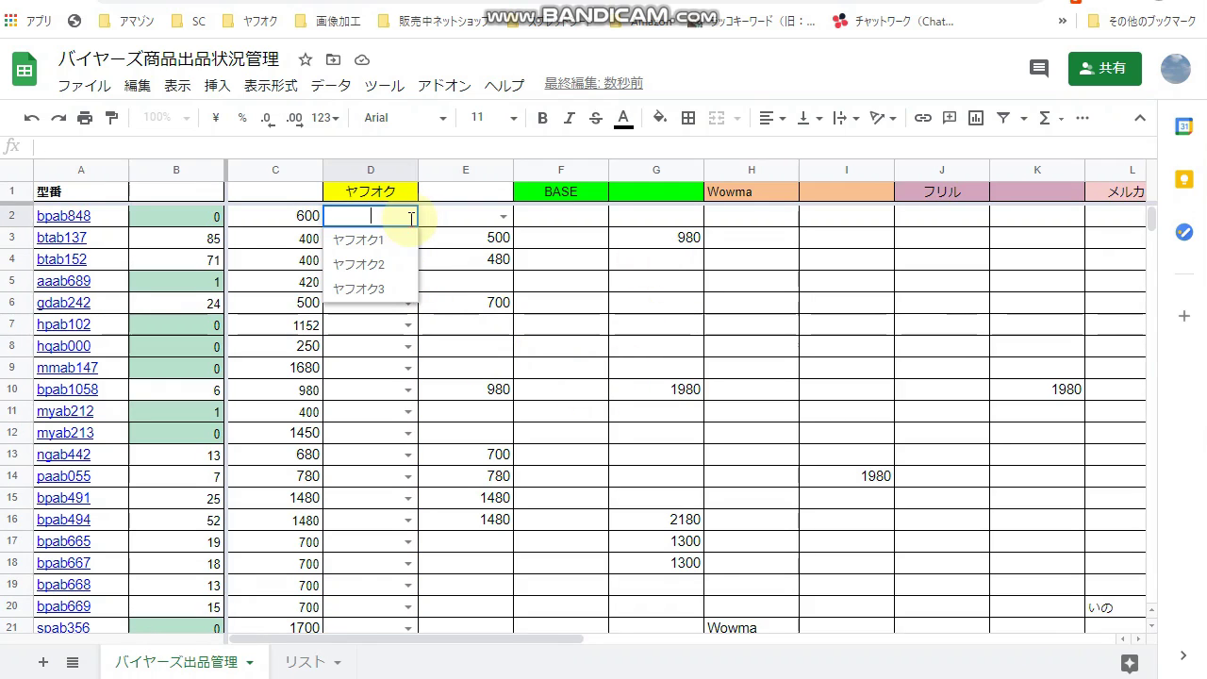
left_click(351, 282)
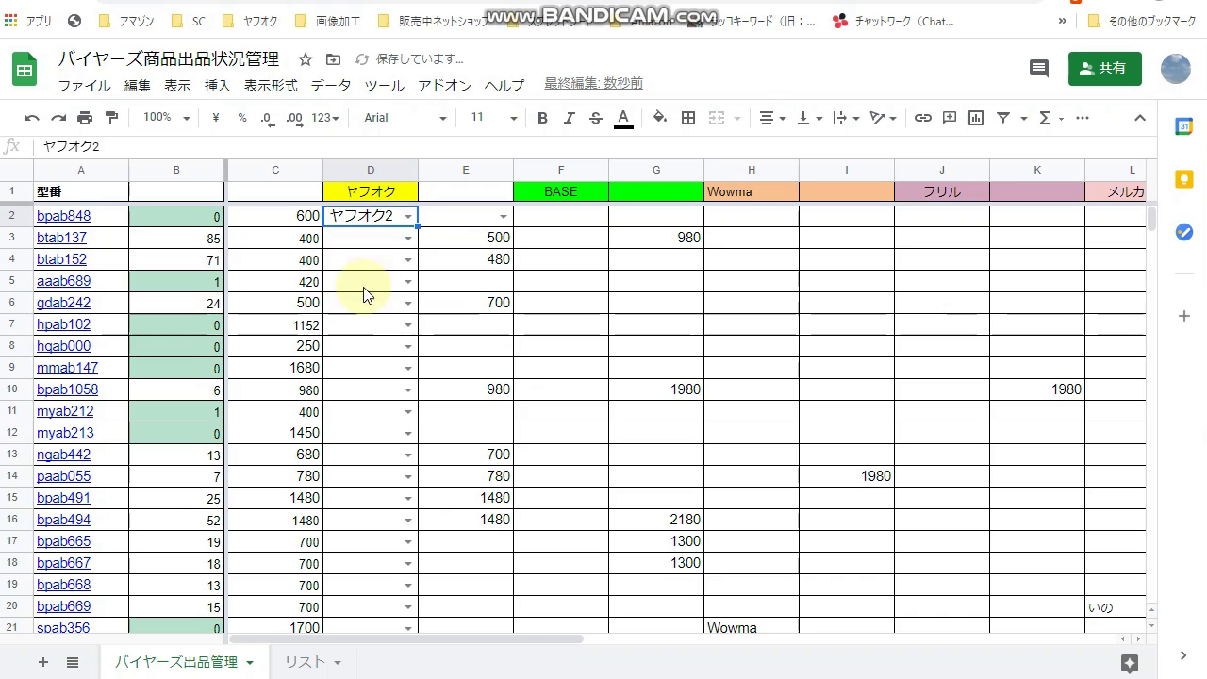
- Check the dropdown options in cells D2 and E2 without choosing a value
left_click(404, 218)
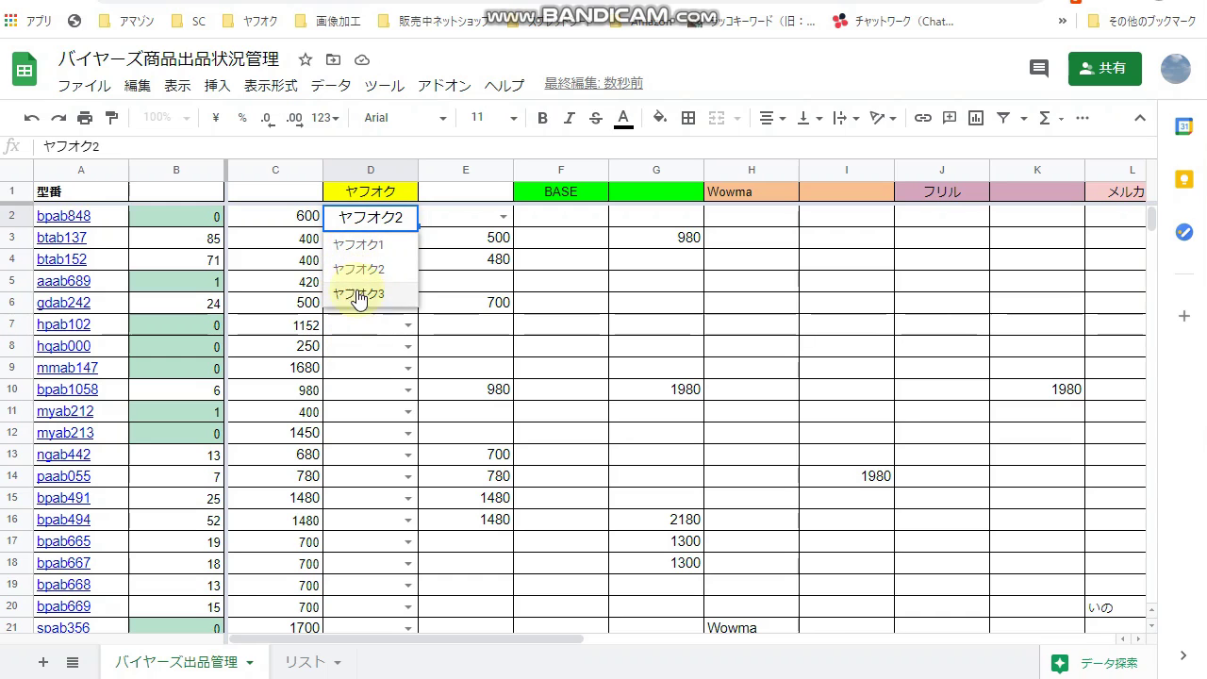
left_click(434, 274)
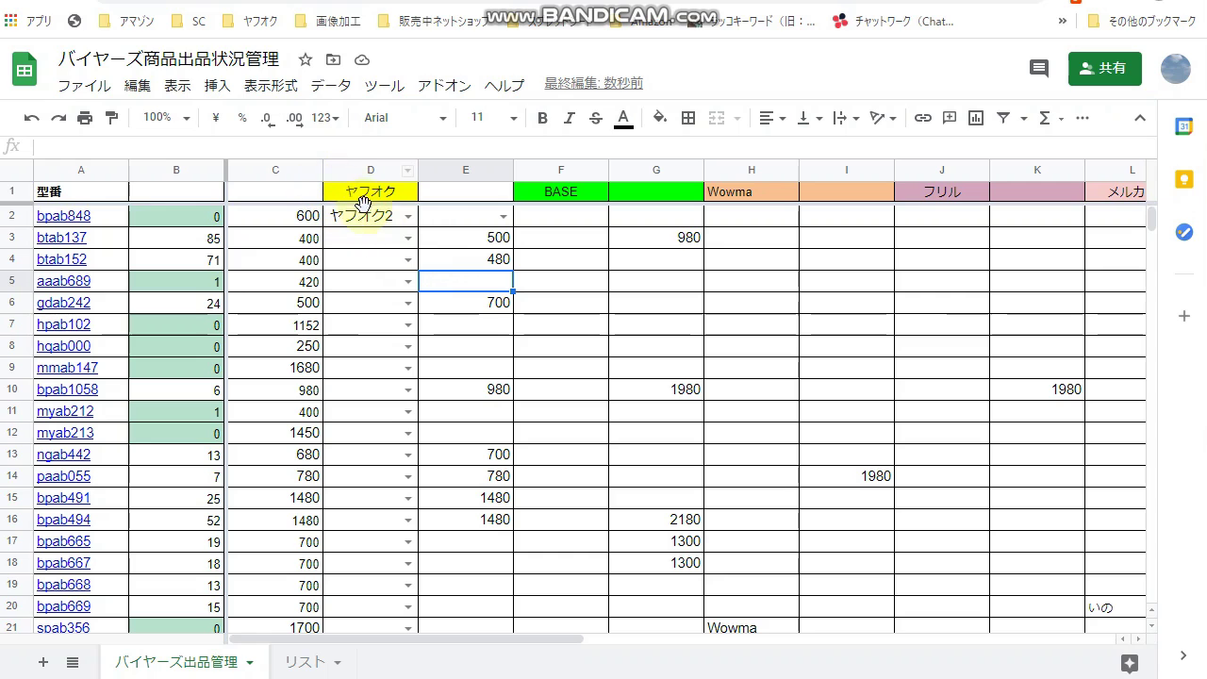
left_click(504, 218)
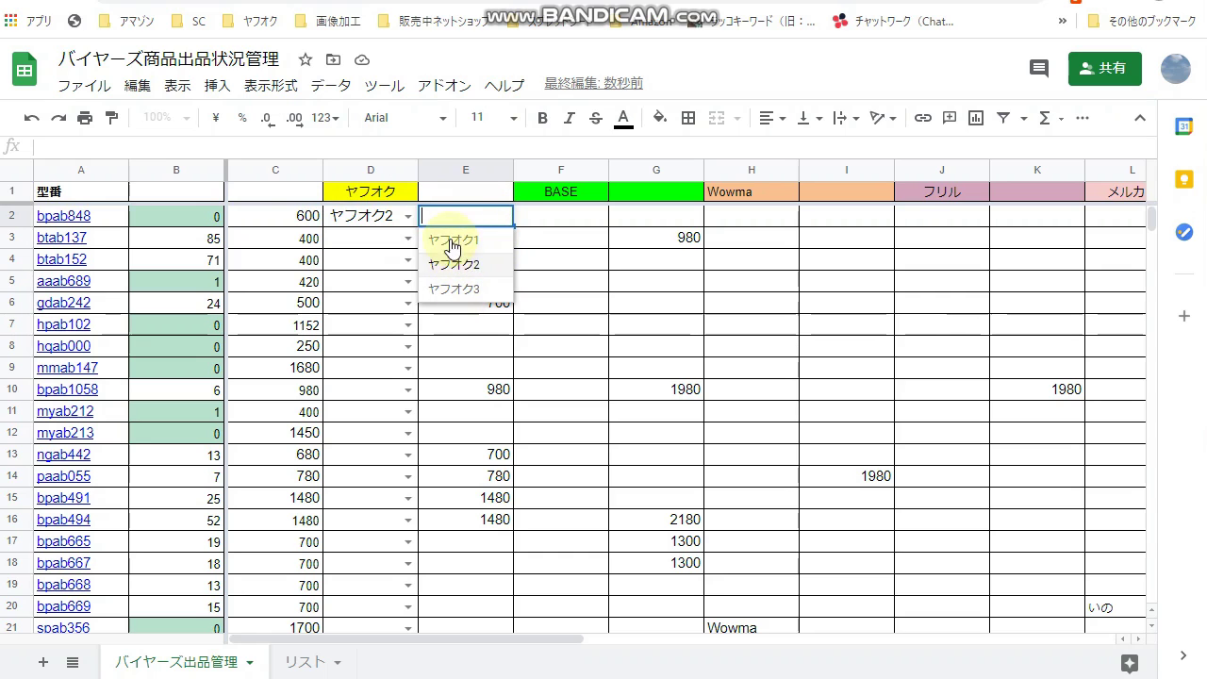
left_click(549, 243)
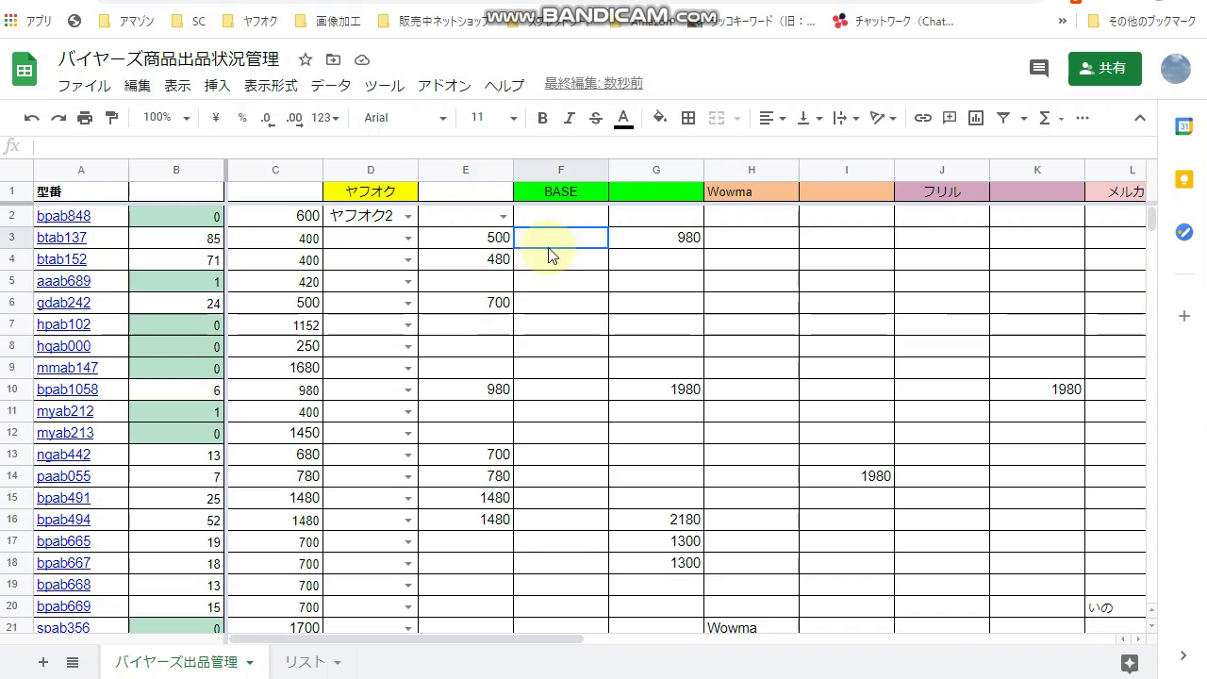
- Add ヤフオク4 to the directly specified list in E2's data validation rule and save it
left_click(482, 216)
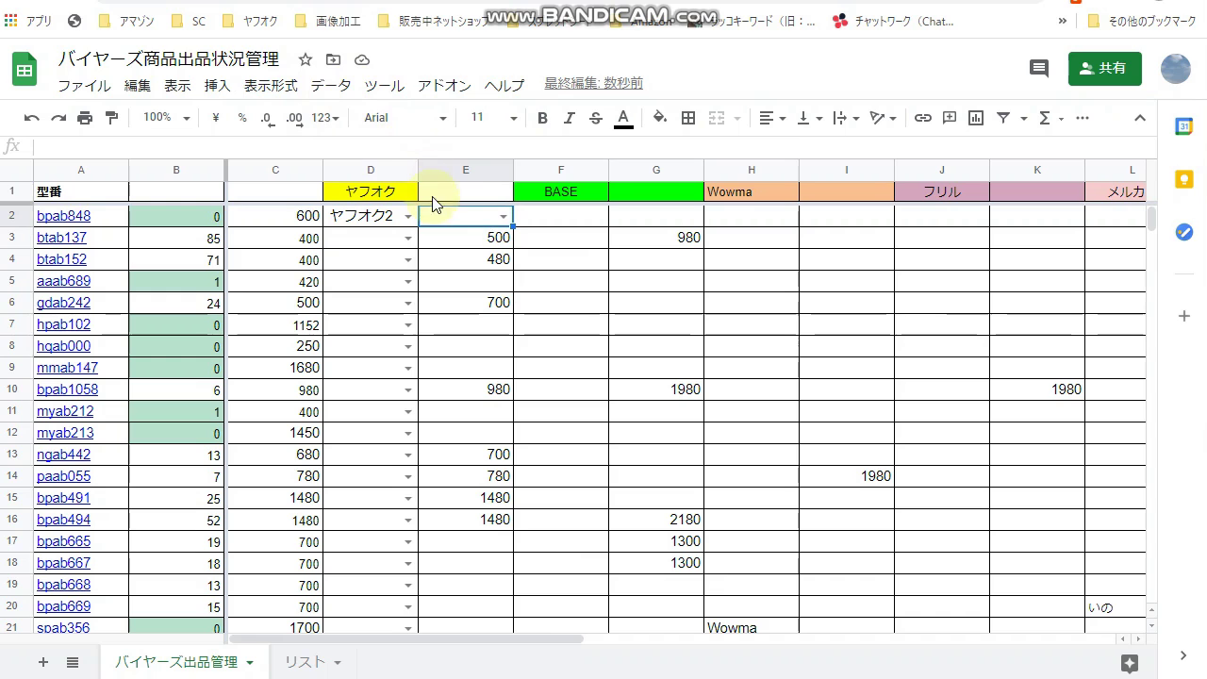
left_click(326, 86)
left_click(383, 347)
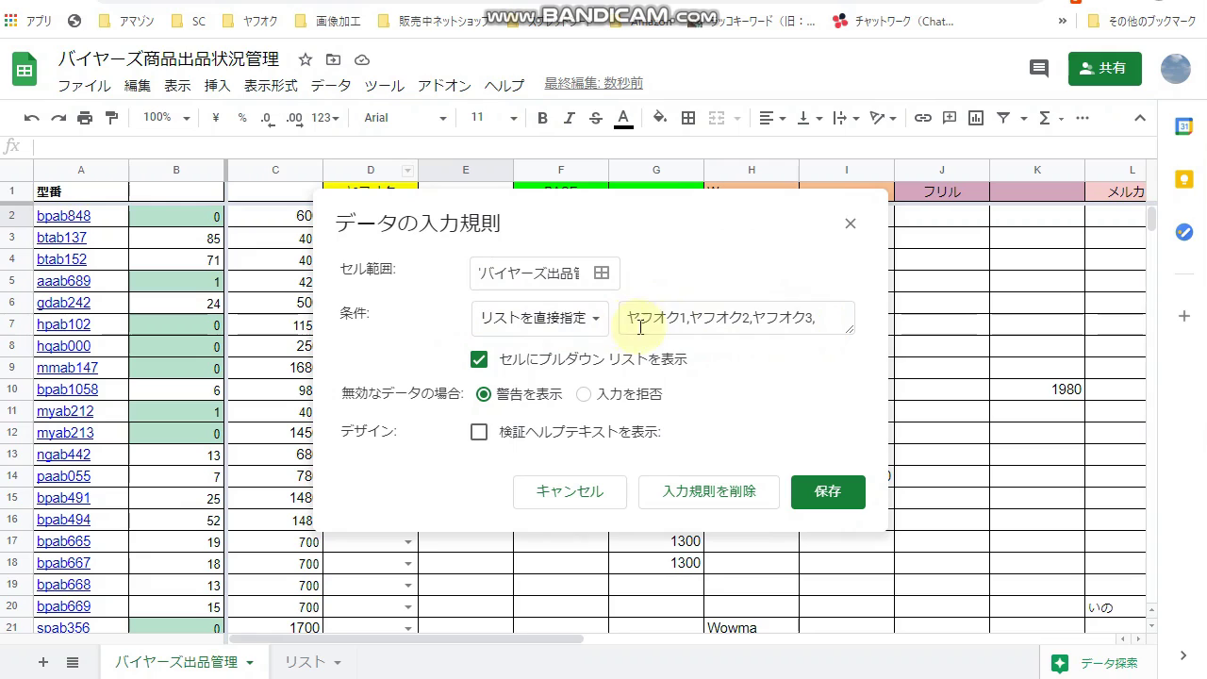
left_click(836, 312)
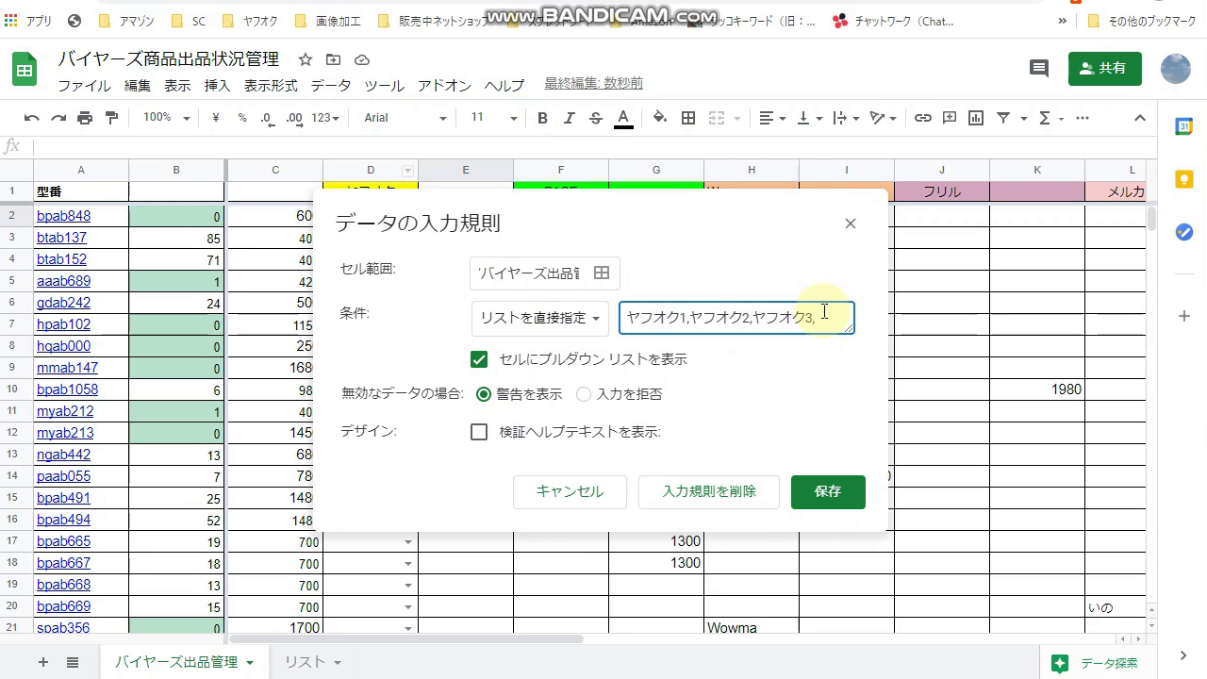
type("yafuoku")
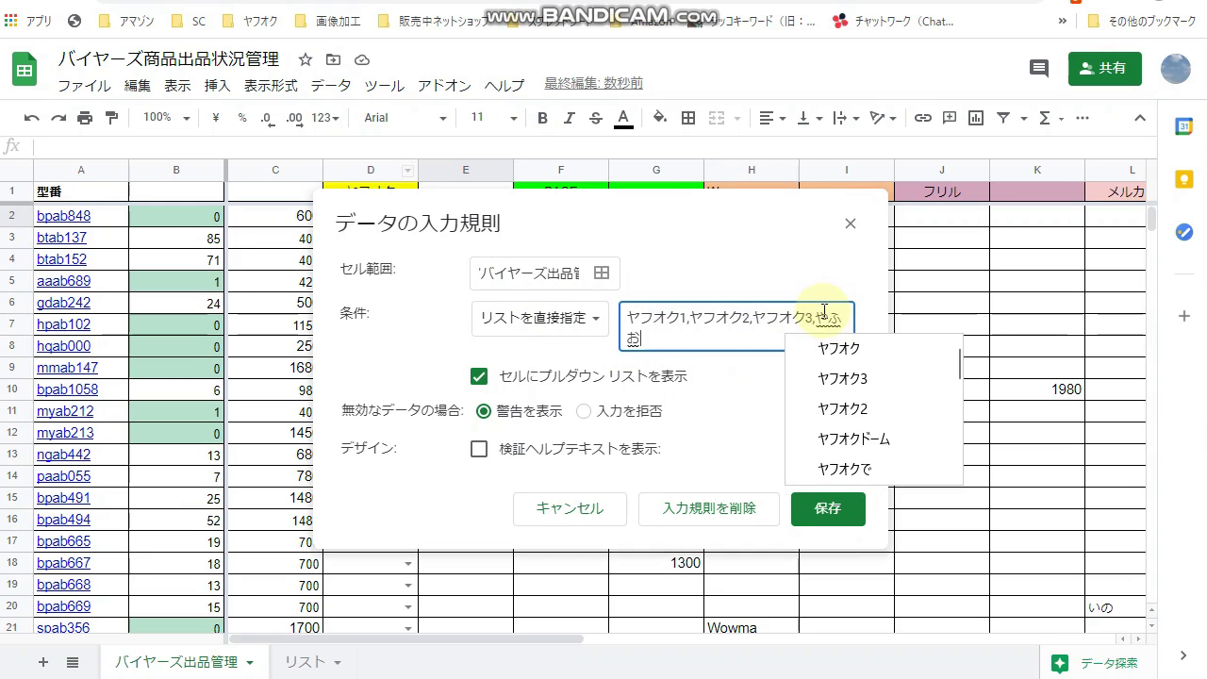
key("space")
key("space")
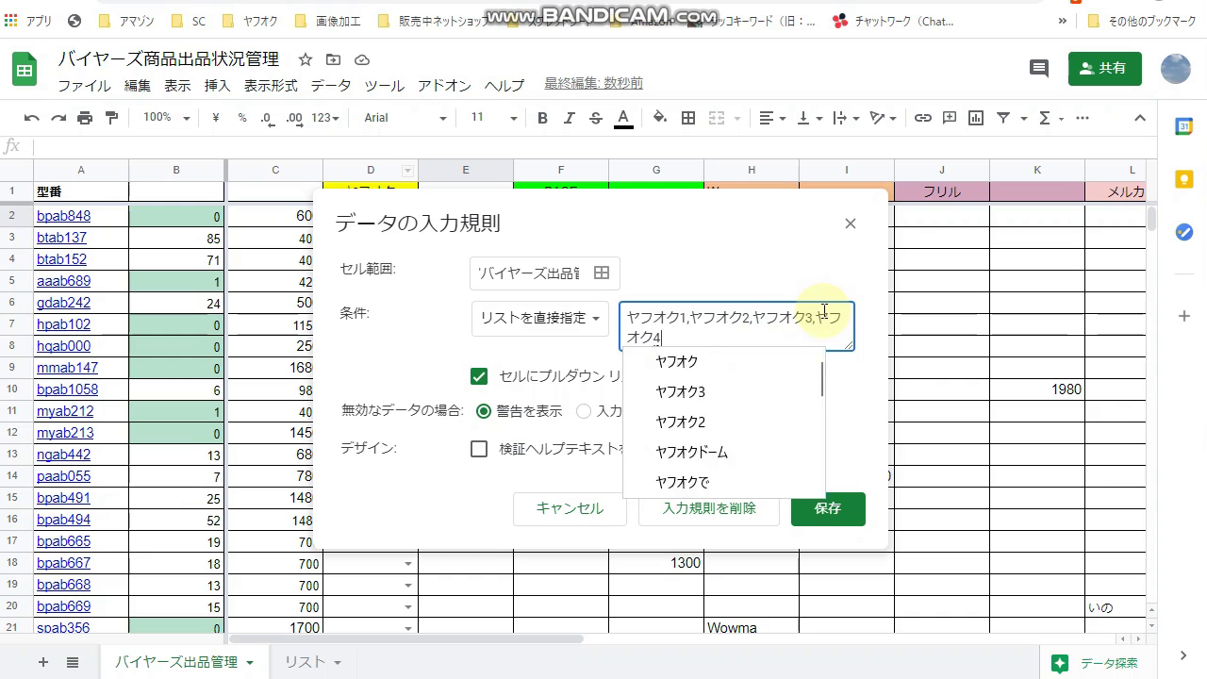
type("4")
key("Return")
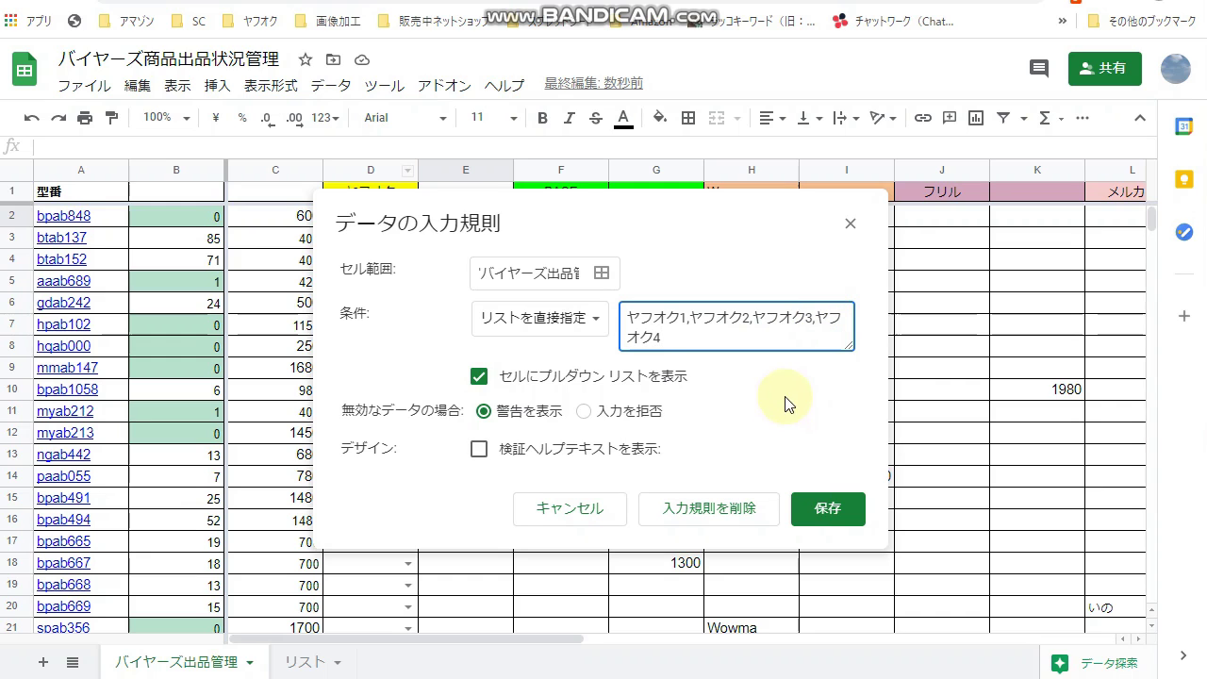
left_click(830, 506)
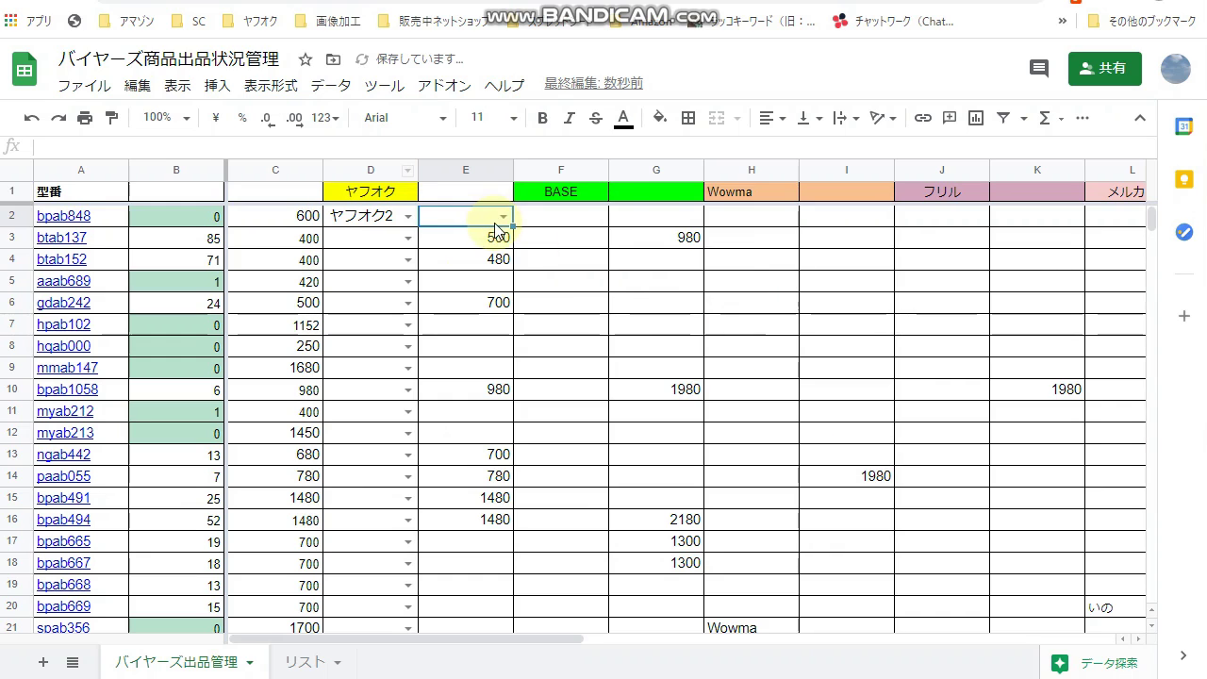
- Compare the dropdown options offered in E2 and D2 without choosing a value
left_click(503, 216)
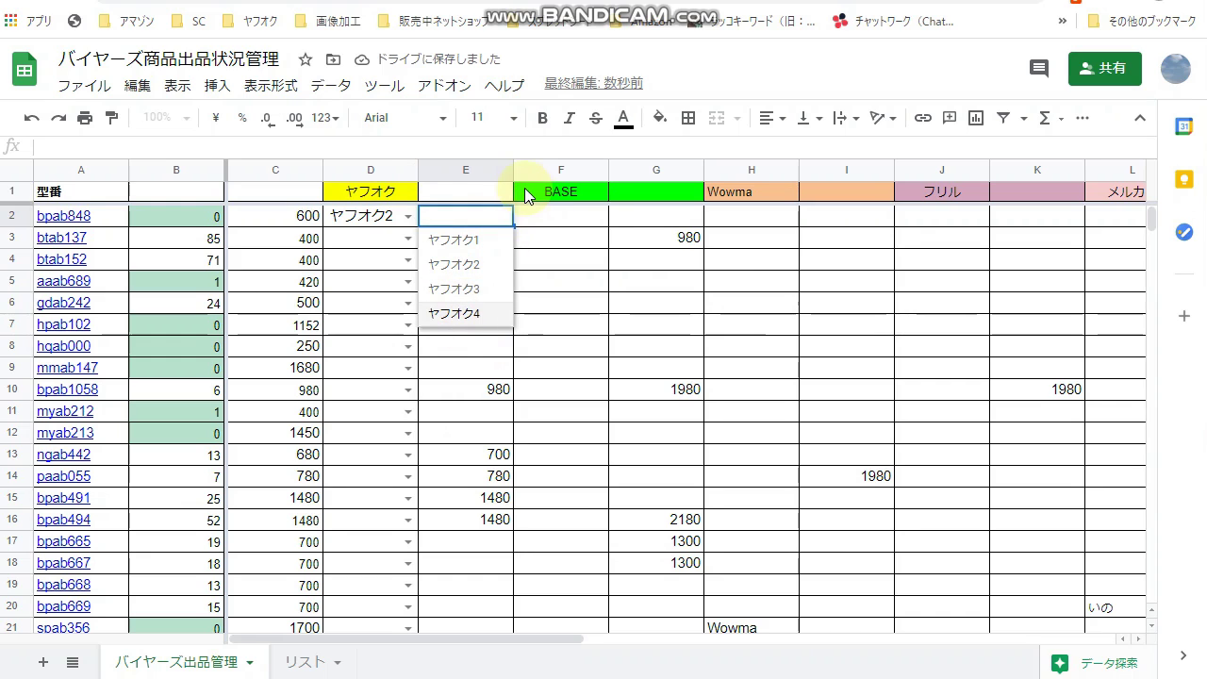
left_click(561, 283)
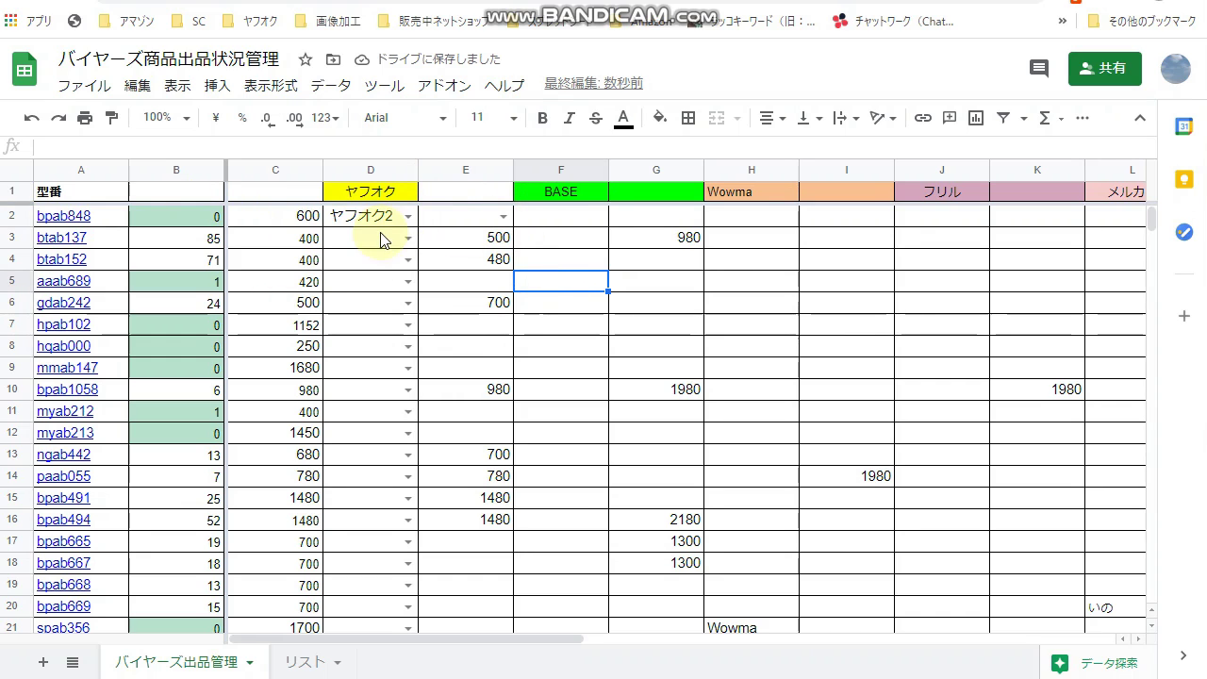
left_click(408, 218)
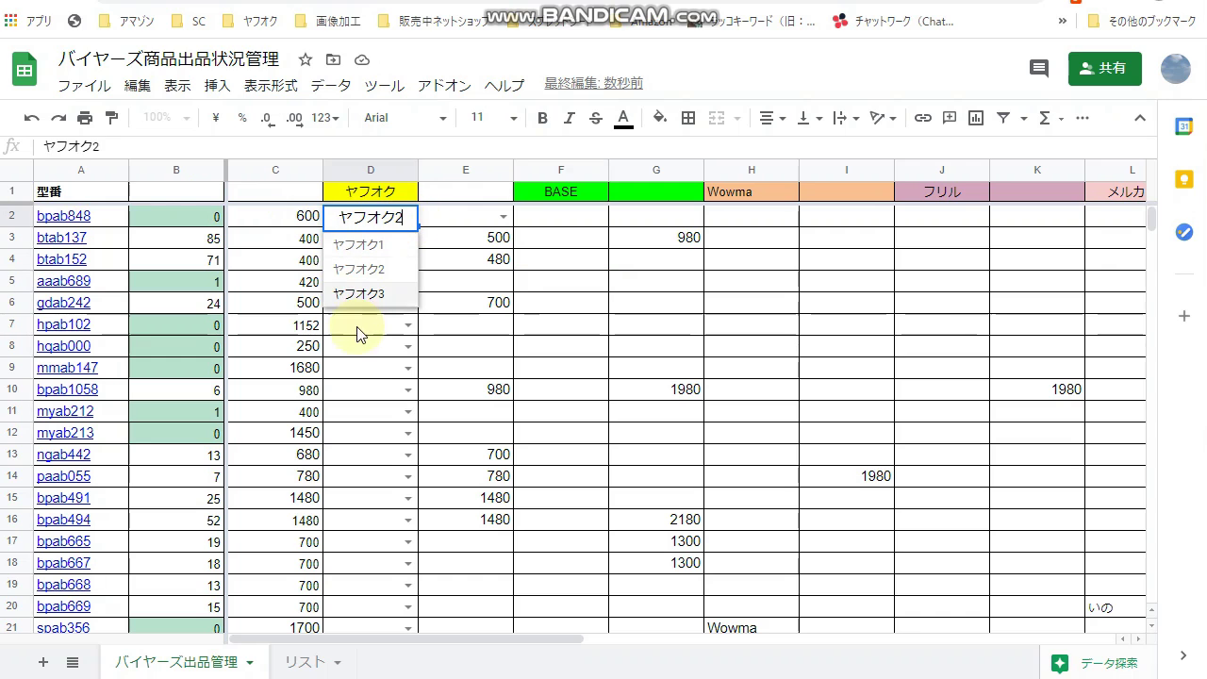
- On the リスト sheet, add ヤフオク4 in A4 below the existing ヤフオク entries
left_click(314, 663)
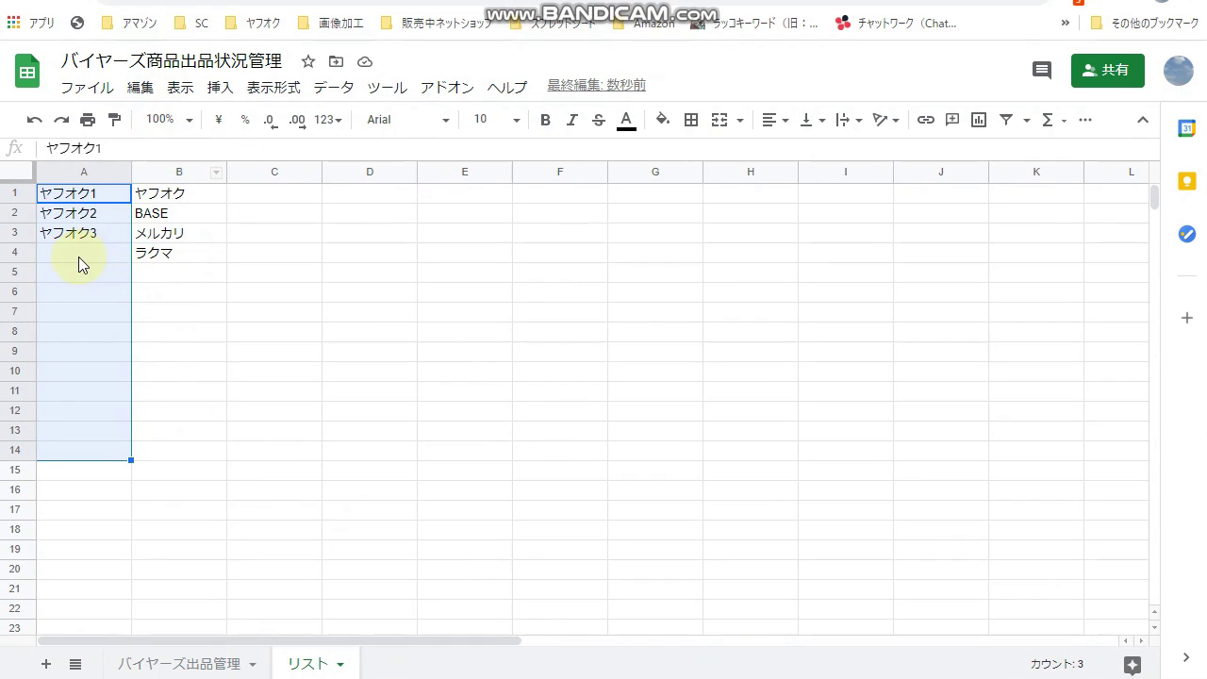
left_click_drag(78, 200, 83, 245)
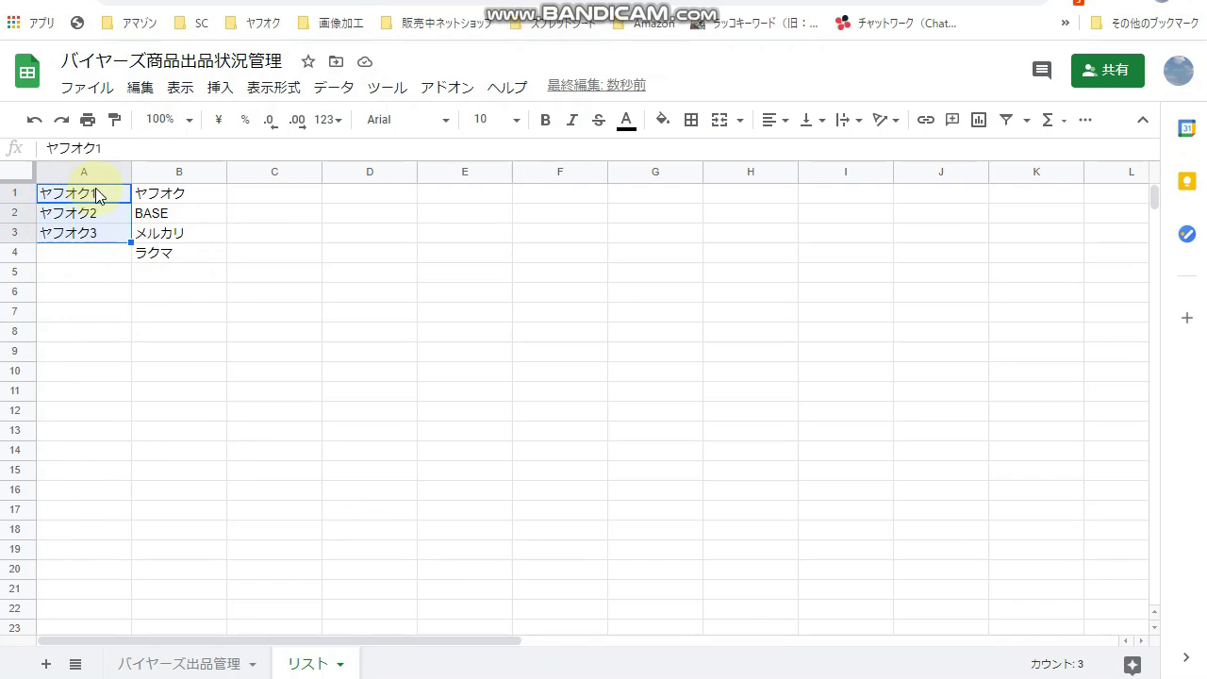
left_click(68, 259)
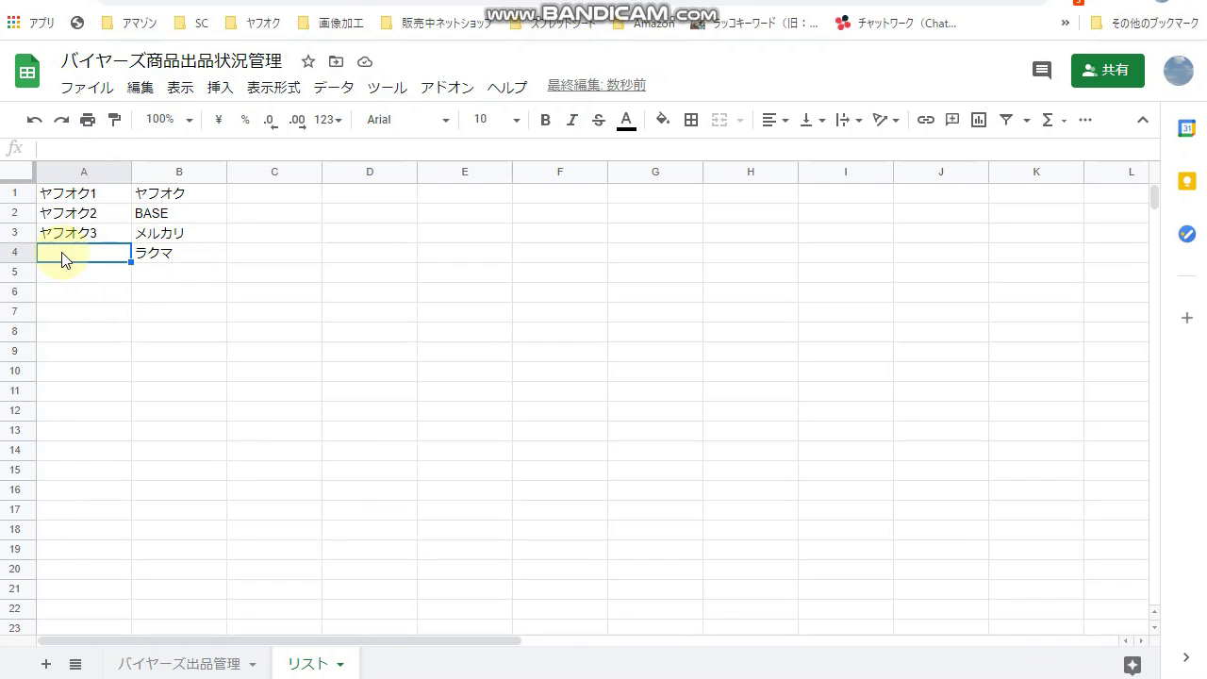
type("やf")
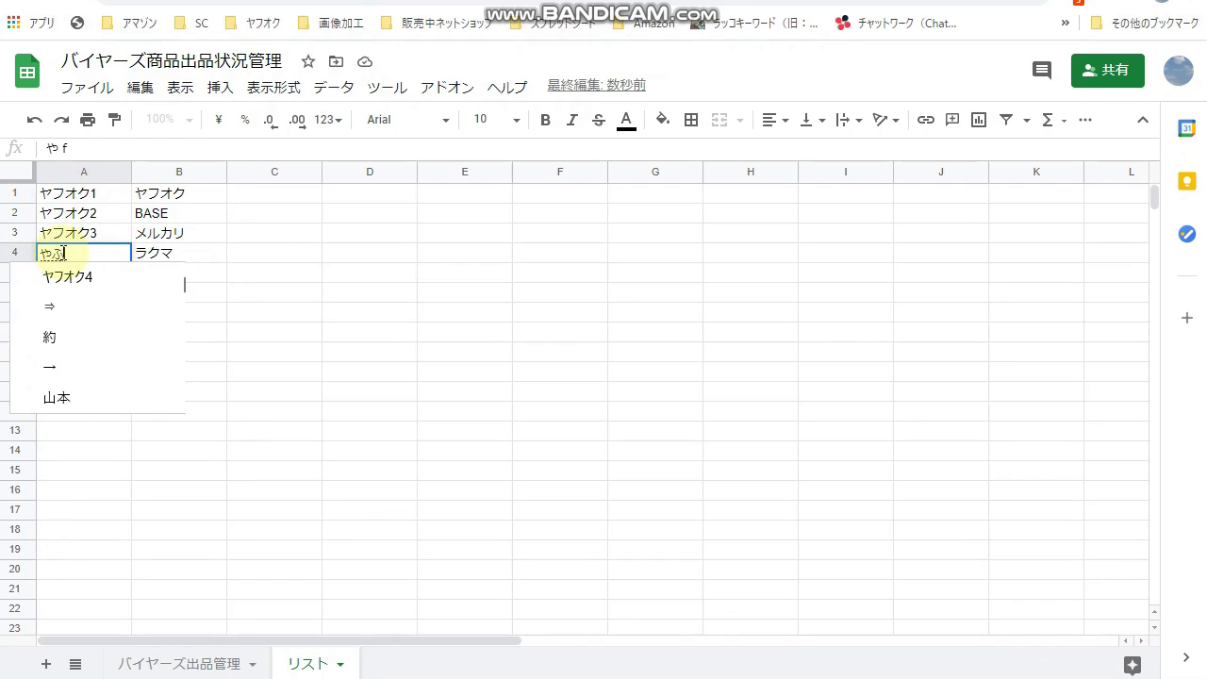
type("おく")
key("space")
type("4")
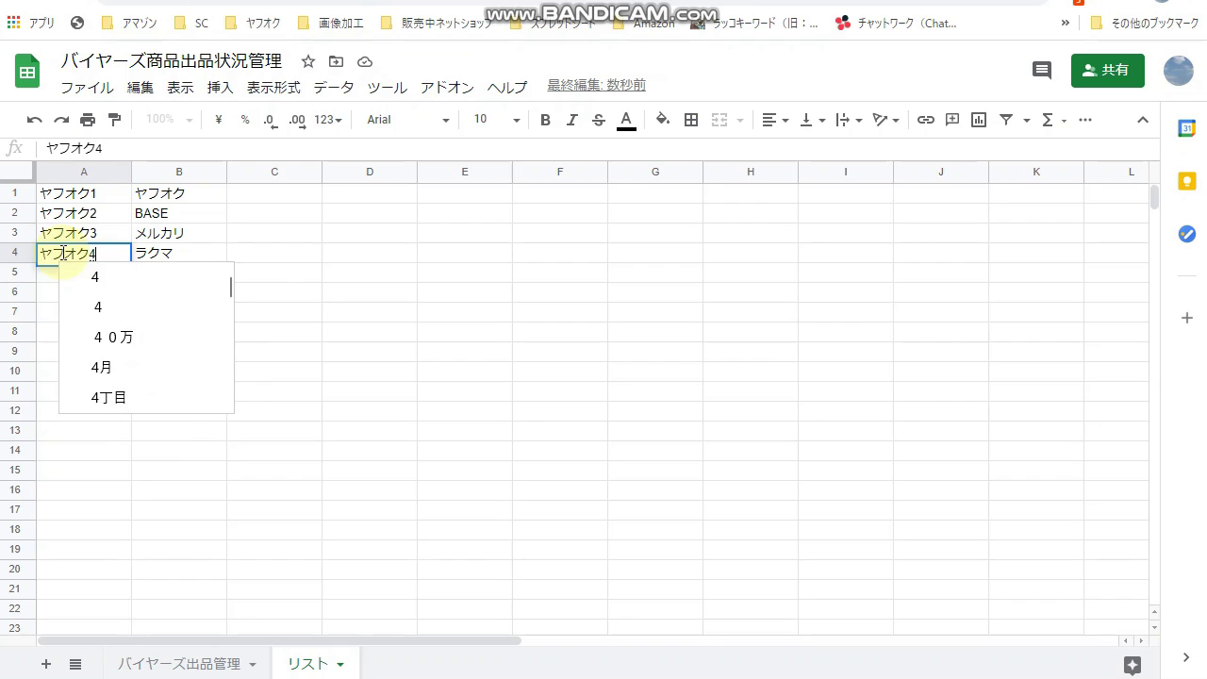
key("Return")
key("Return")
- Add ヤフオク5 to the list in cell A5
type("や")
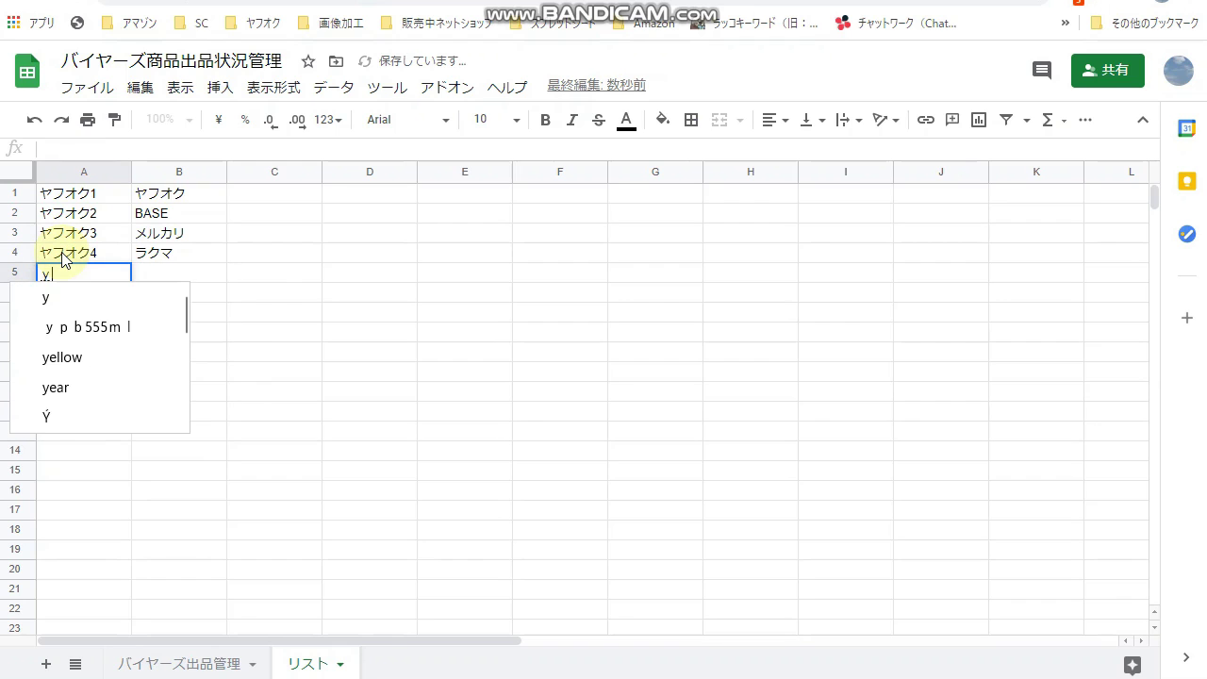
type("fu")
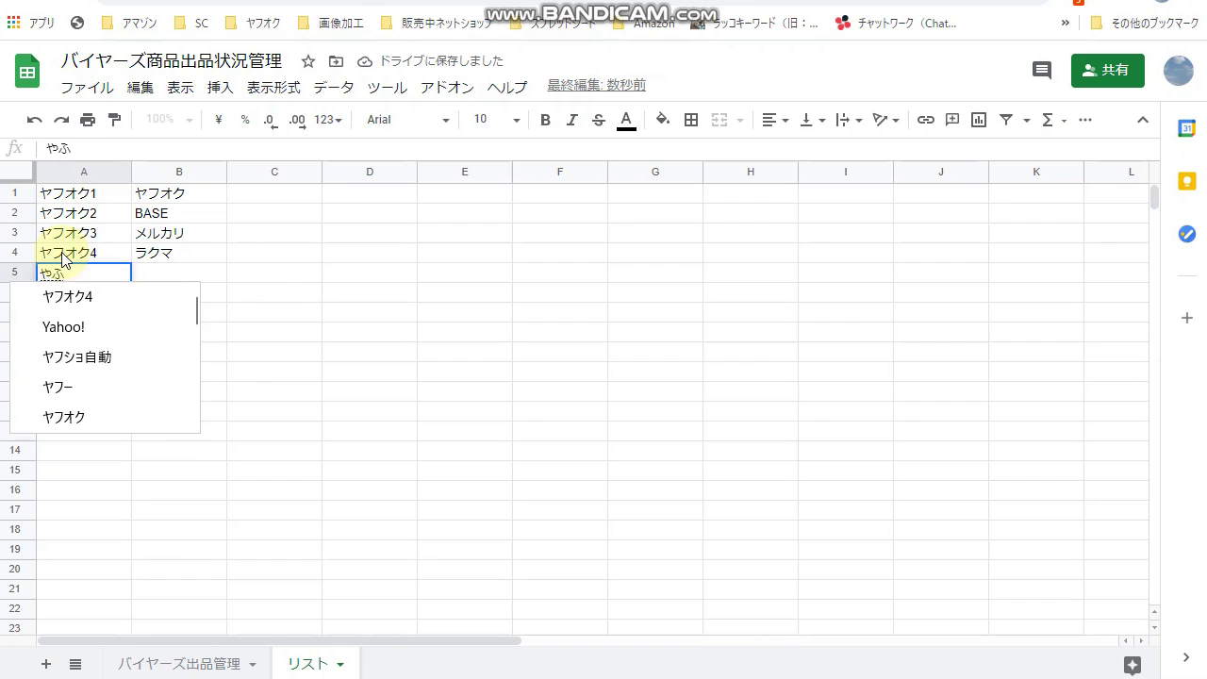
type("oku")
key("space")
type("5")
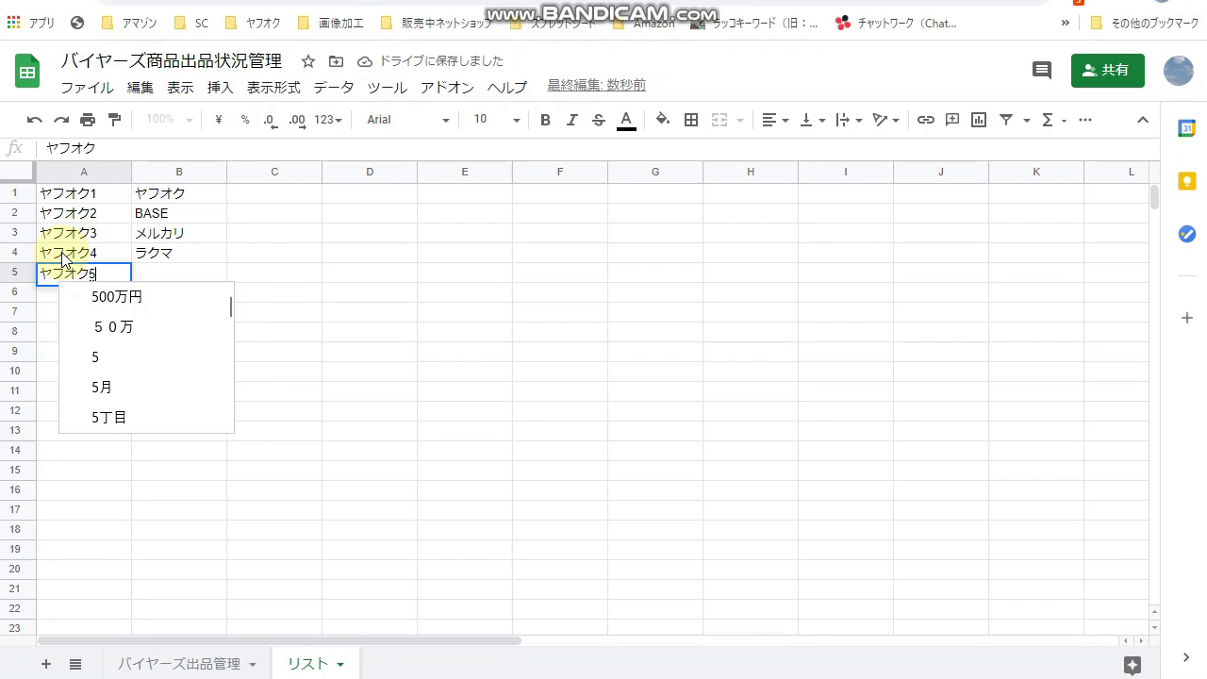
key("Return")
key("Return")
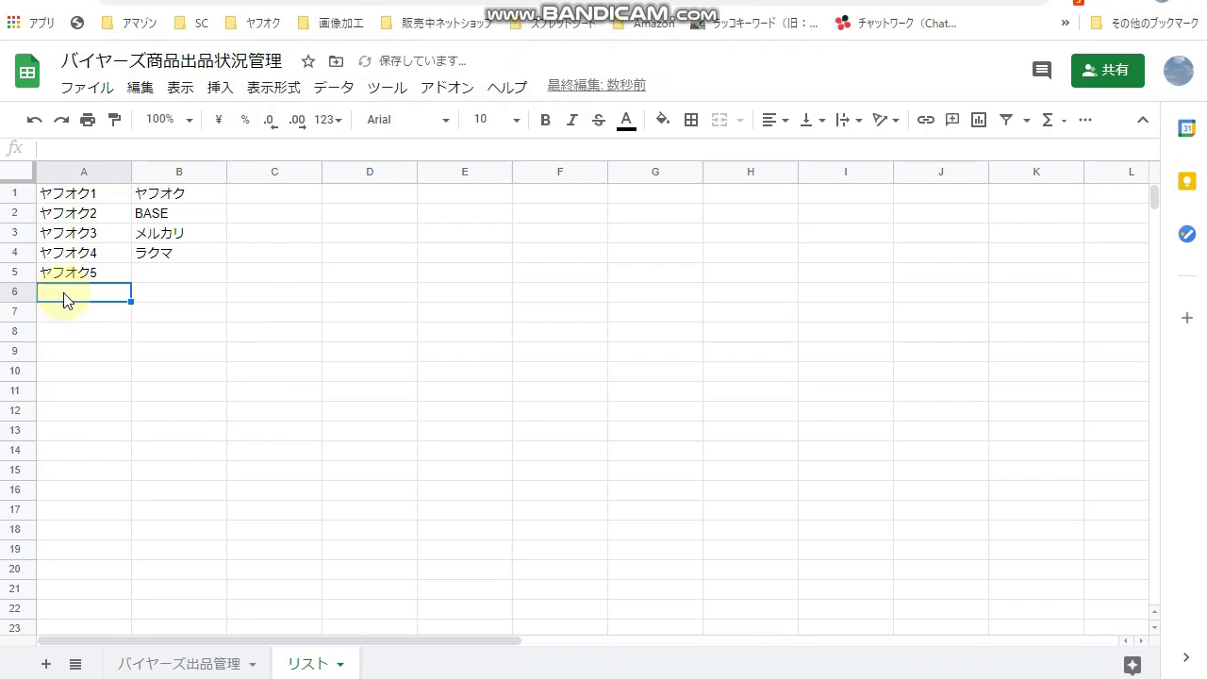
- Return to the バイヤーズ出品管理 sheet and check the dropdown options in D2
left_click(199, 665)
left_click(412, 218)
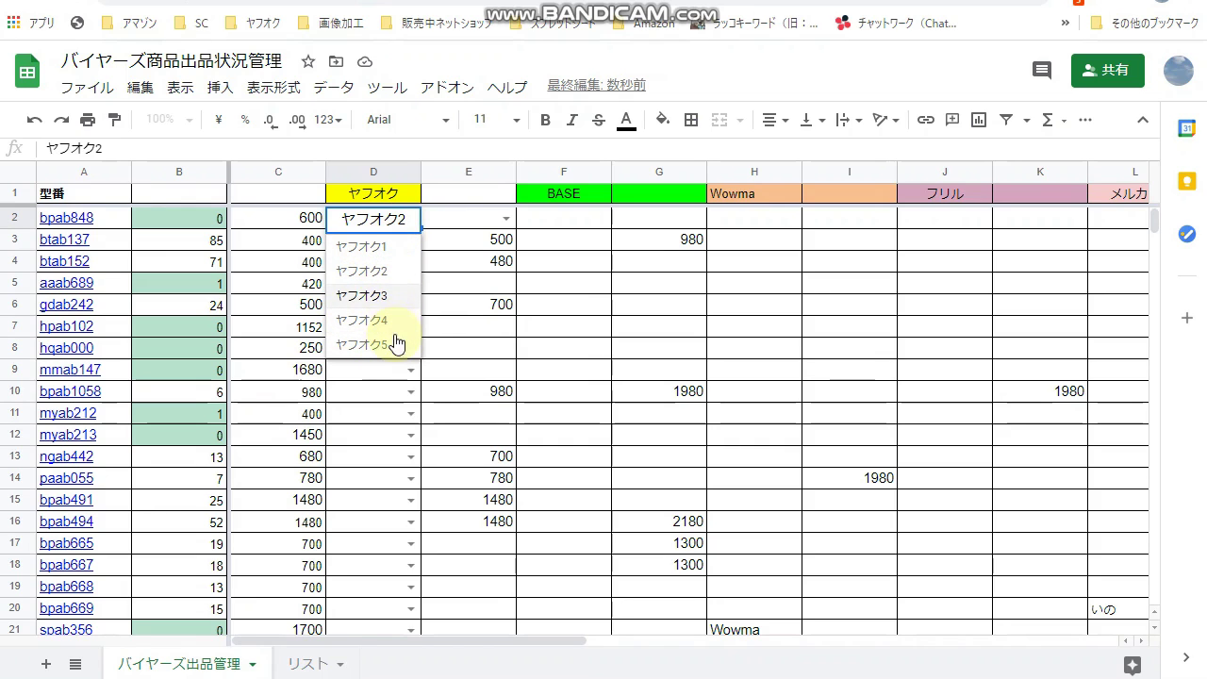
- Examine the blank cells below the entries in columns A and B of the リスト sheet
left_click(311, 664)
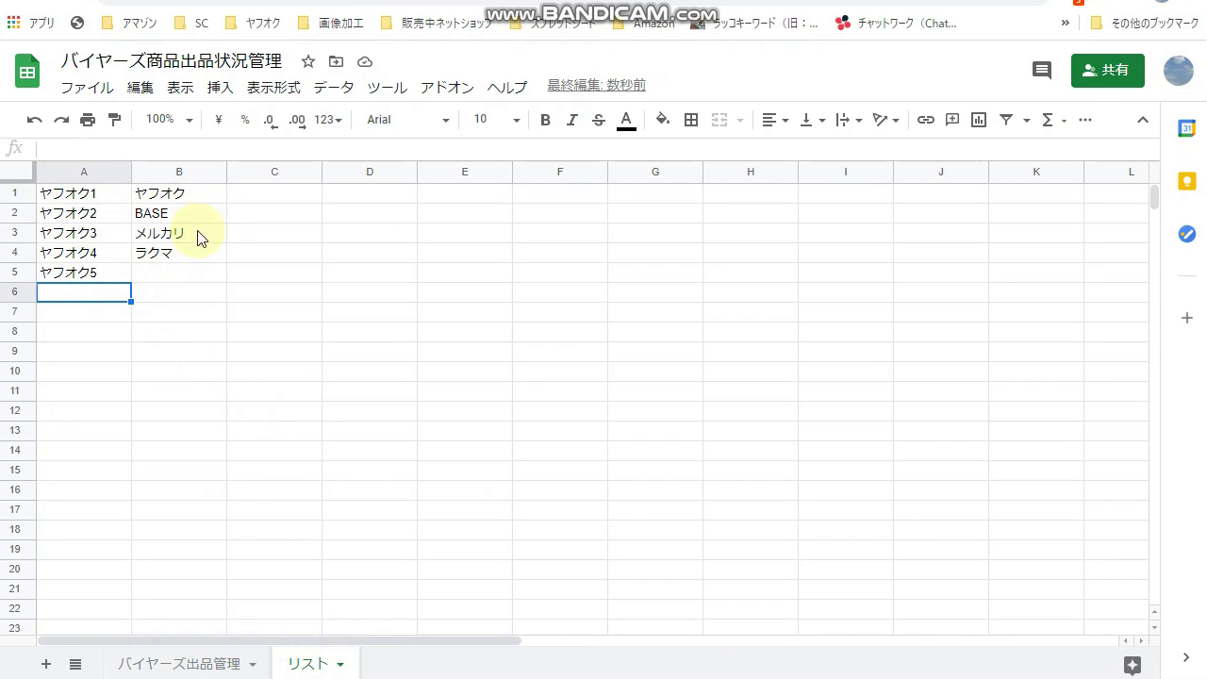
left_click_drag(178, 297, 155, 394)
left_click(68, 294)
left_click_drag(76, 302, 84, 418)
- Return to the バイヤーズ出品管理 sheet, select A2:A11, and check E2's dropdown options without choosing a value
left_click(170, 663)
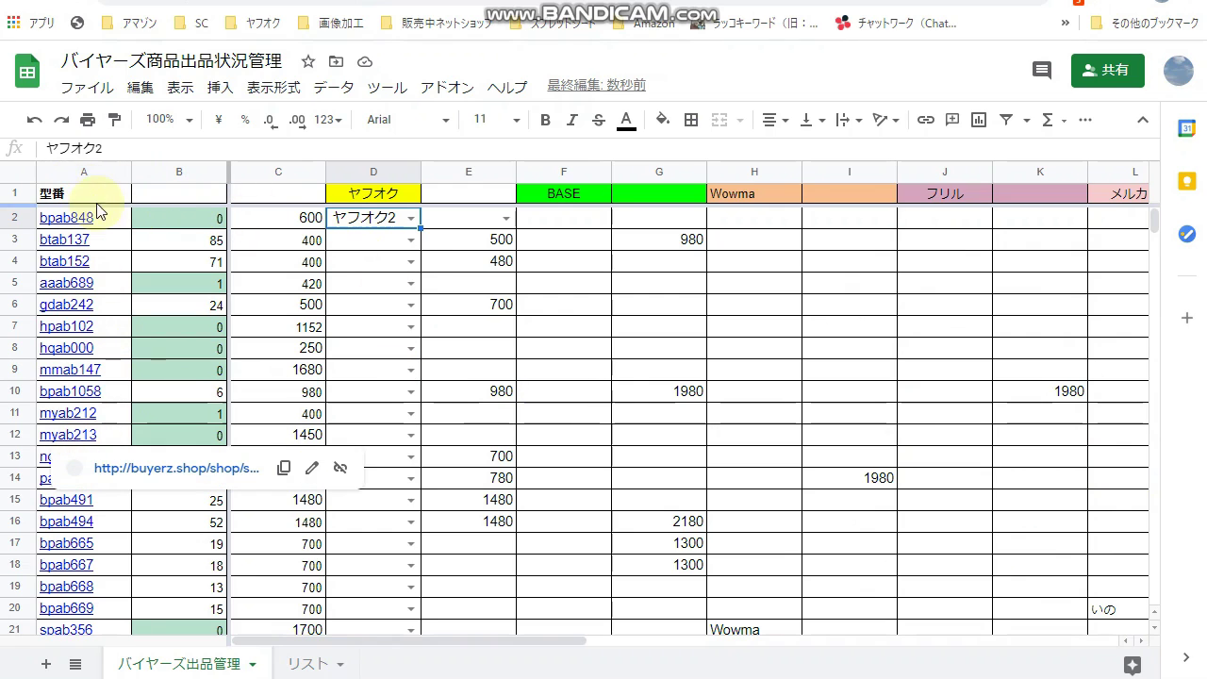
left_click_drag(103, 226, 118, 417)
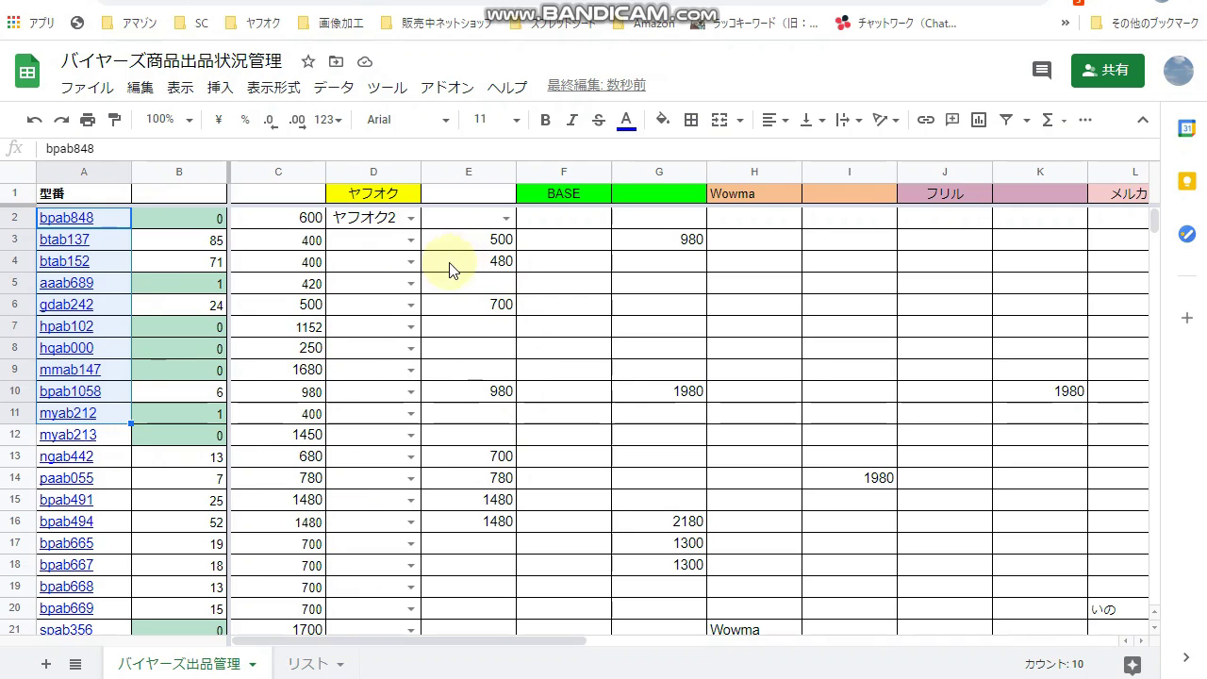
left_click(500, 219)
left_click(508, 217)
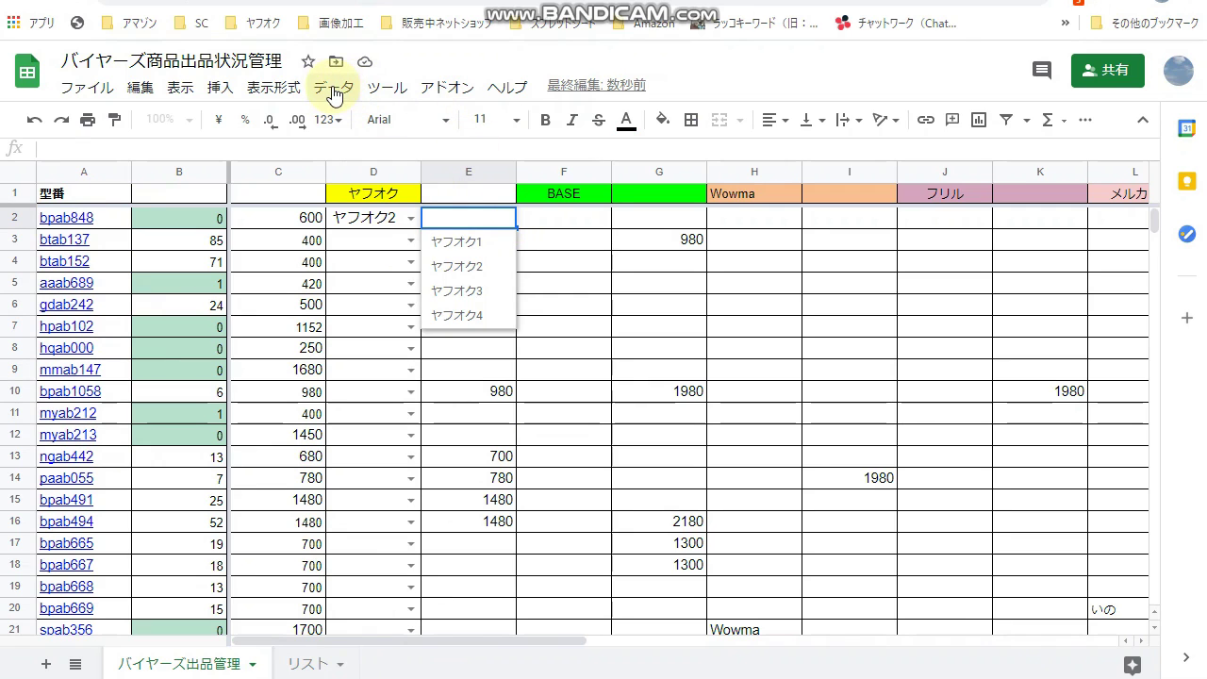
left_click(387, 88)
left_click(387, 88)
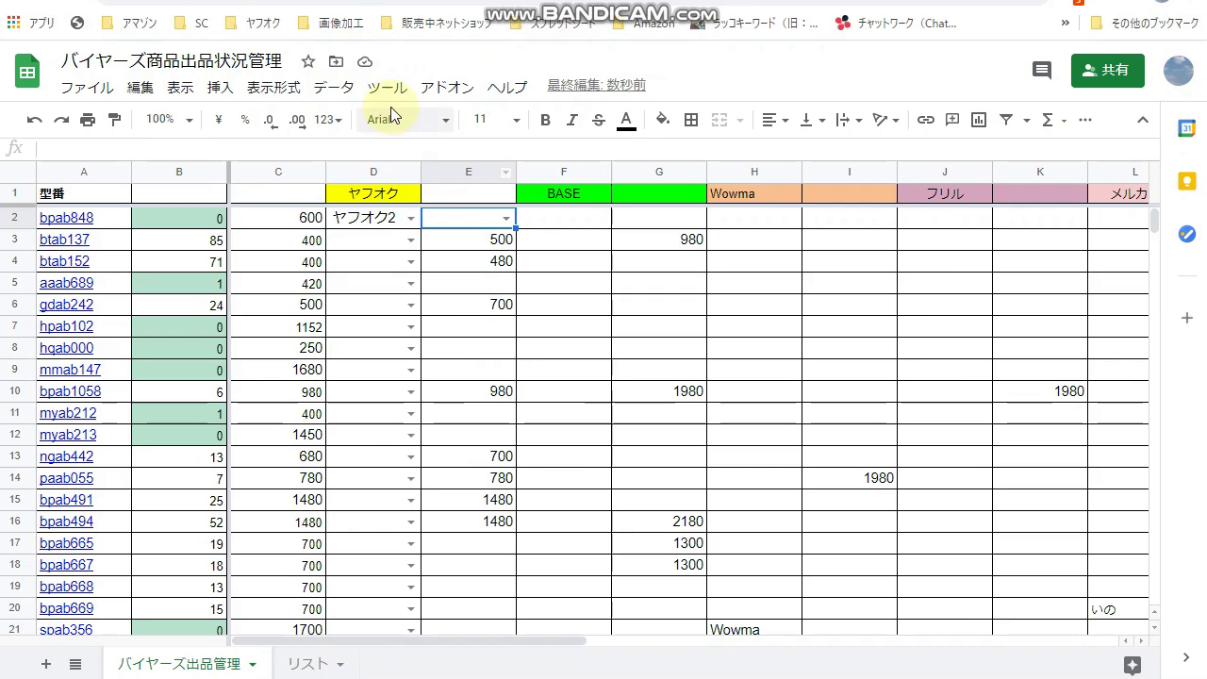